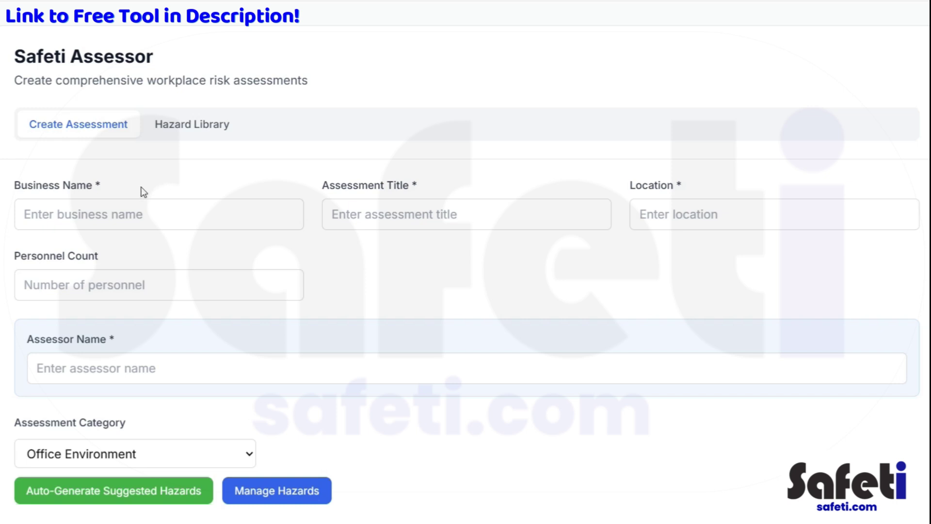
Step: Enter business name Safeti and assessment title Office Work
click(148, 208)
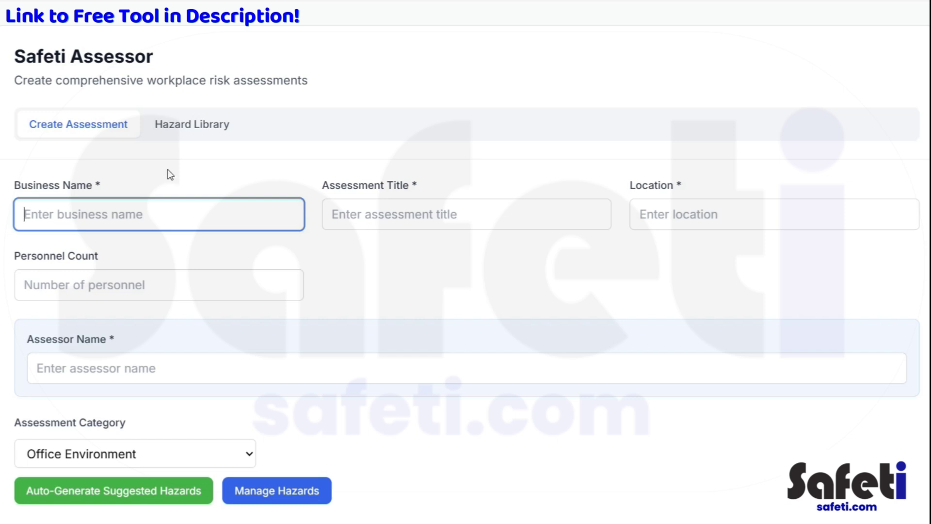
click(95, 137)
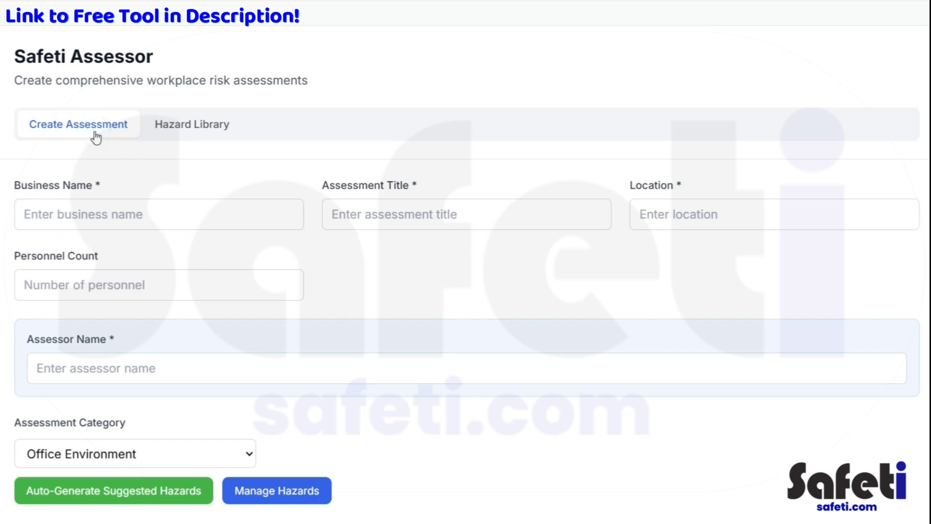
click(141, 208)
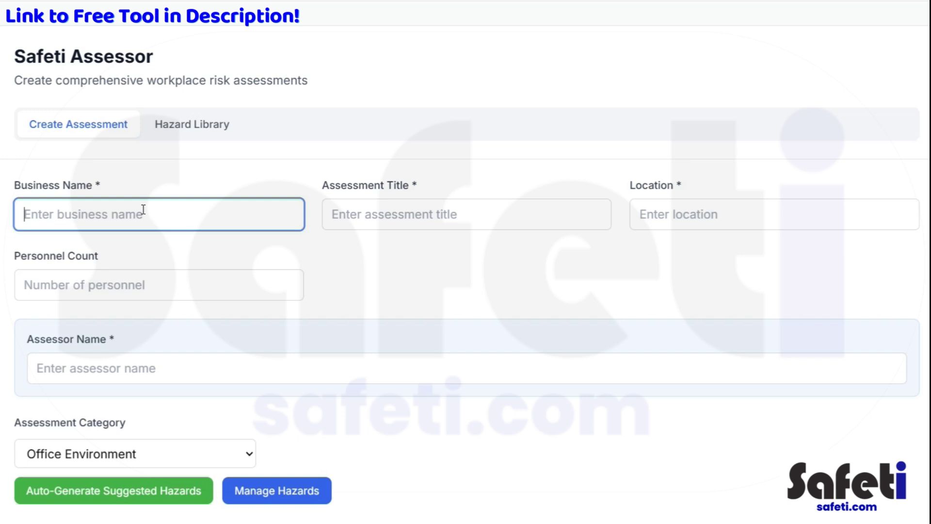
text(Saeti)
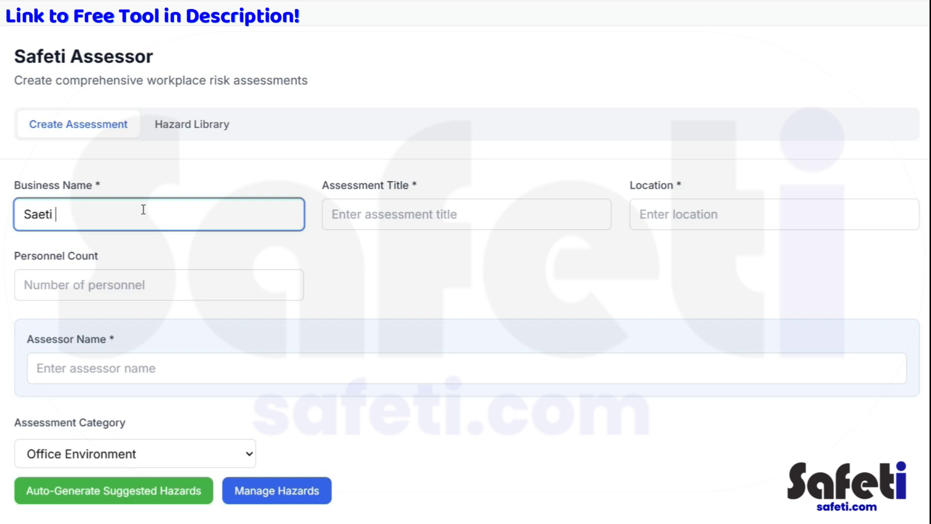
key(BackSpace)
key(BackSpace)
key(BackSpace)
key(BackSpace)
text(feti)
click(394, 208)
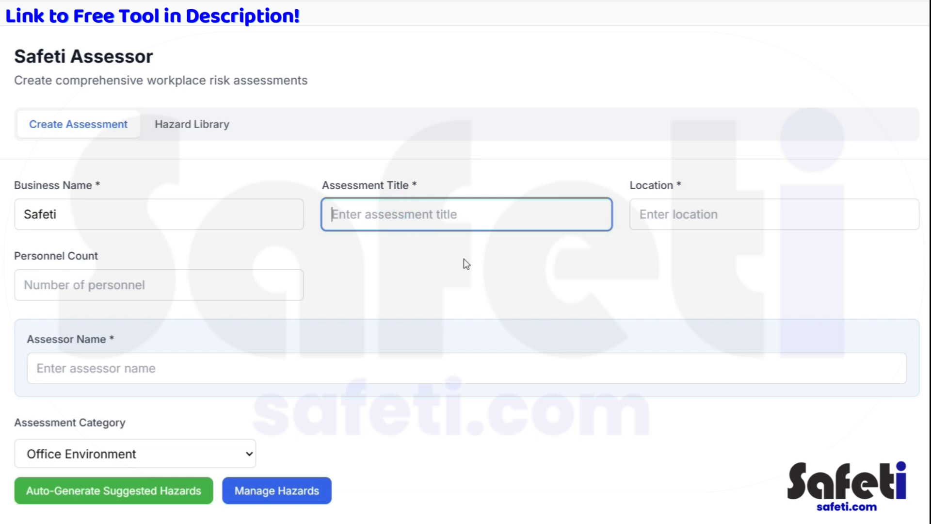
text(R)
key(BackSpace)
text(Office Work)
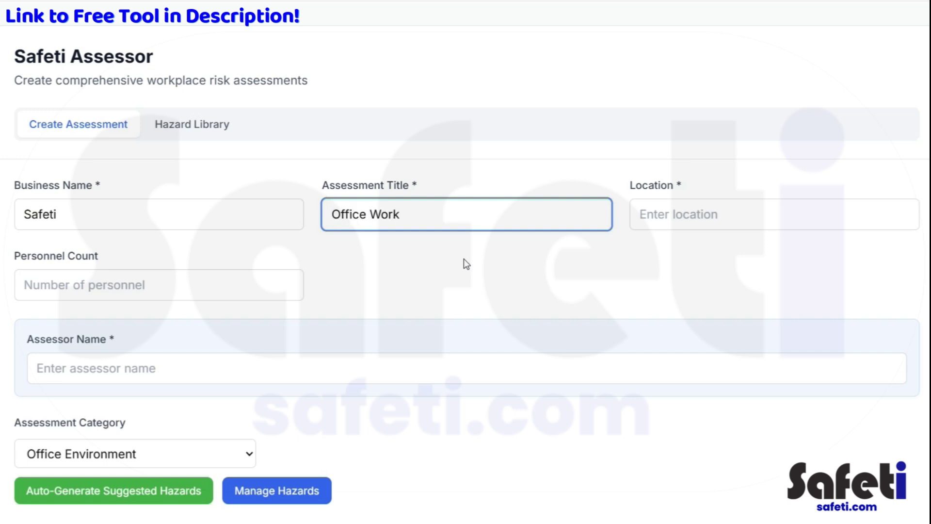
Step: Set the location to Main Office - Address and the personnel count to 10
click(653, 209)
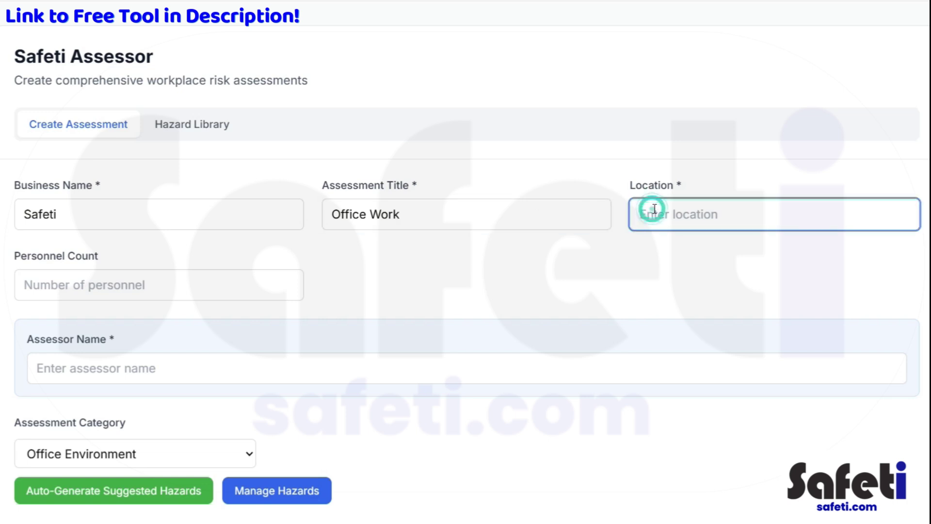
text(Main Office - Address)
click(235, 293)
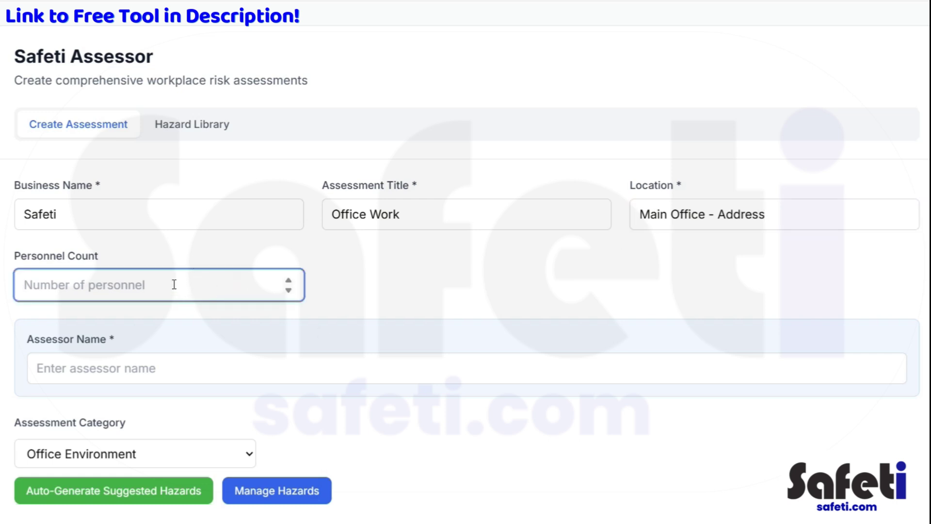
text(10)
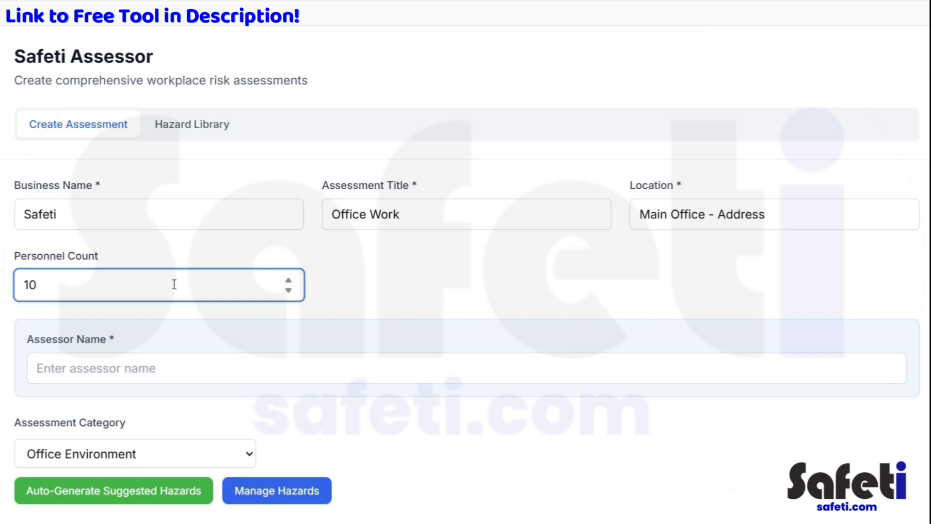
click(209, 249)
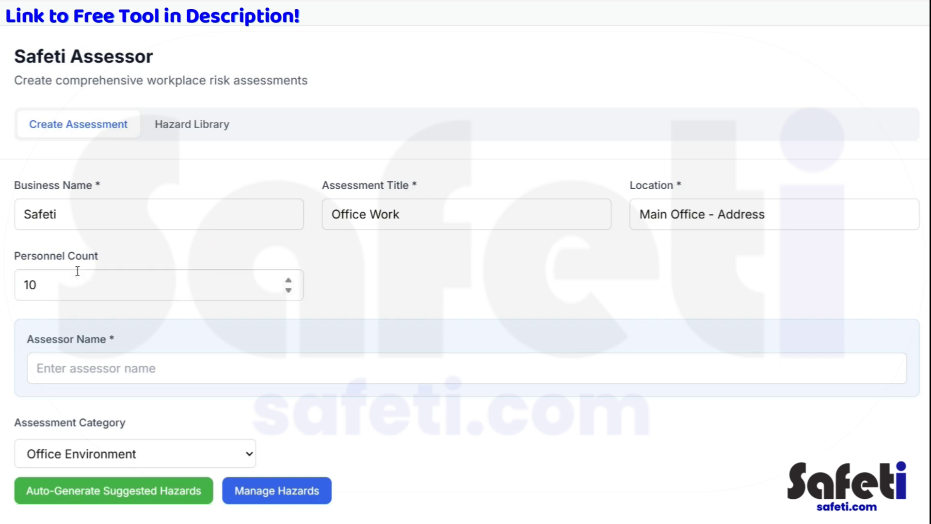
scroll(330, 272, down, 3)
Step: Fill in the Assessor Name field with the assessor's full name
click(202, 228)
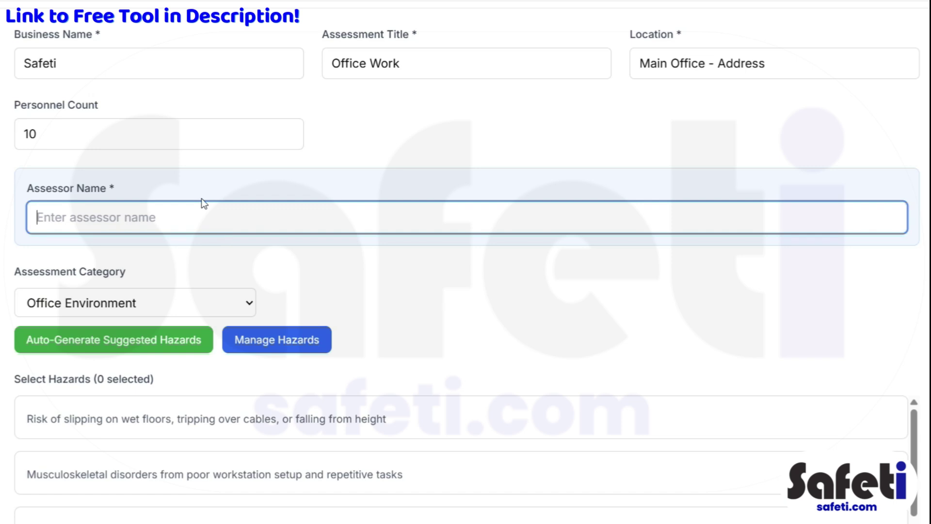
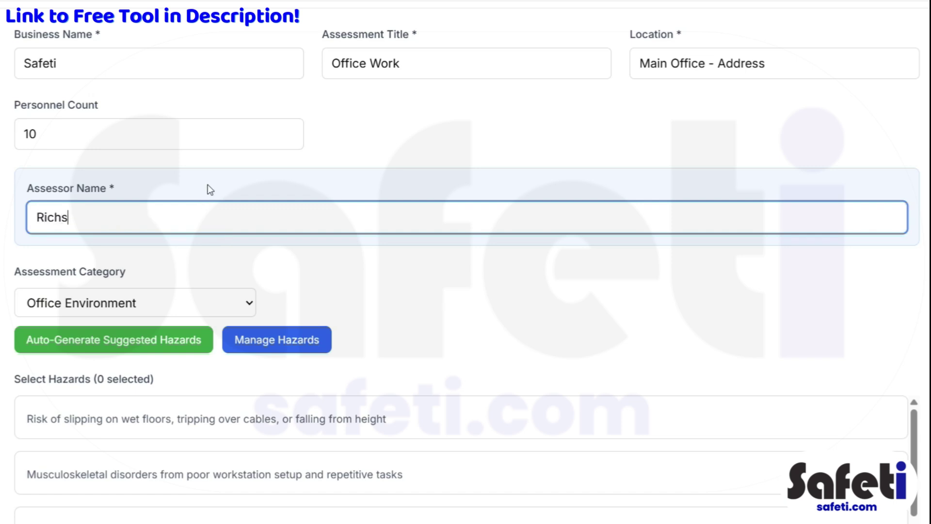
click(292, 253)
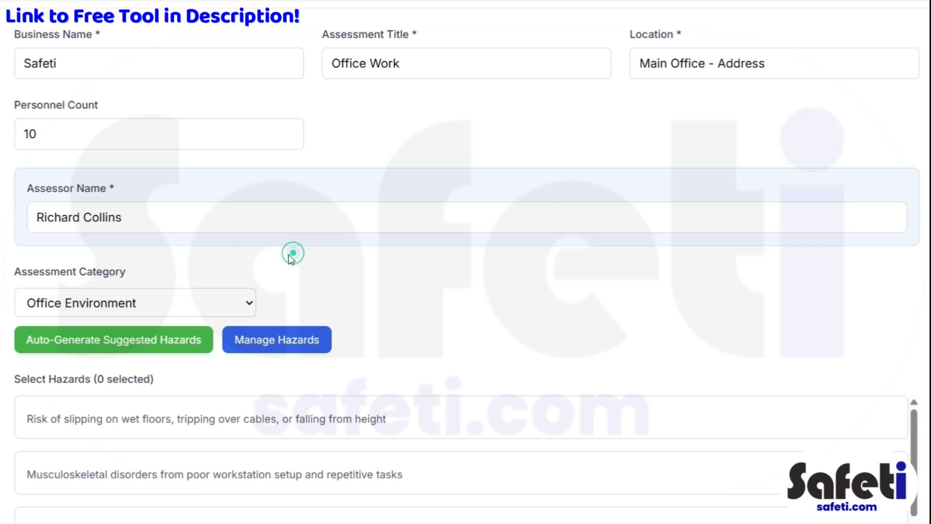
scroll(272, 257, down, 2)
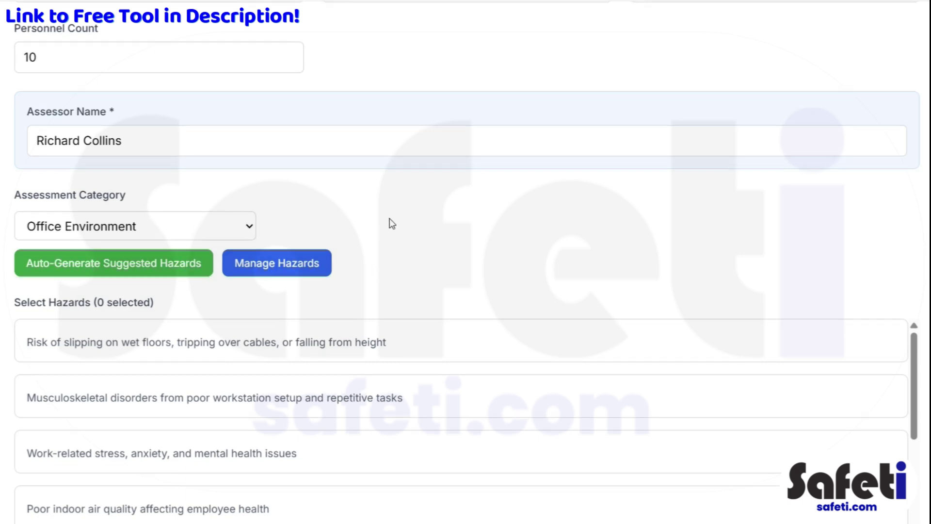
scroll(386, 221, down, 2)
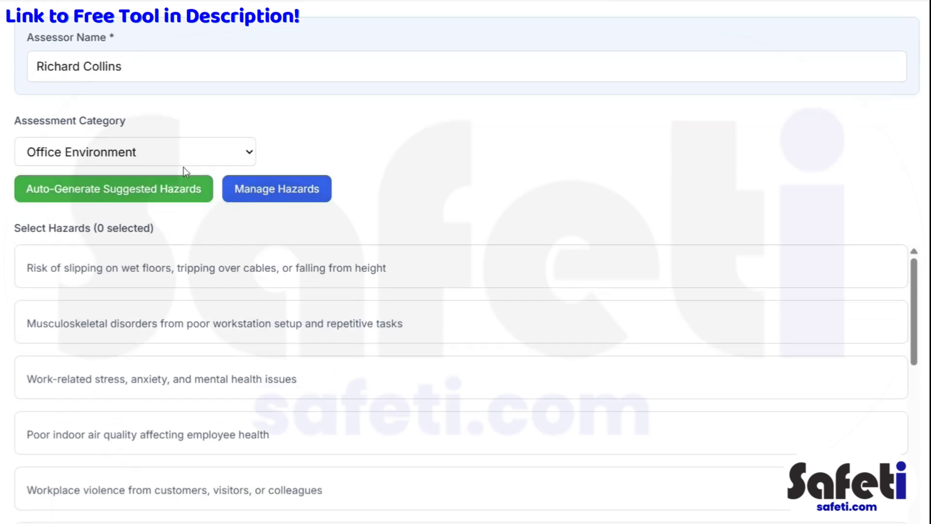
Step: Switch the assessment category to Other and back to Office Environment, keeping its three Low hazards
click(184, 150)
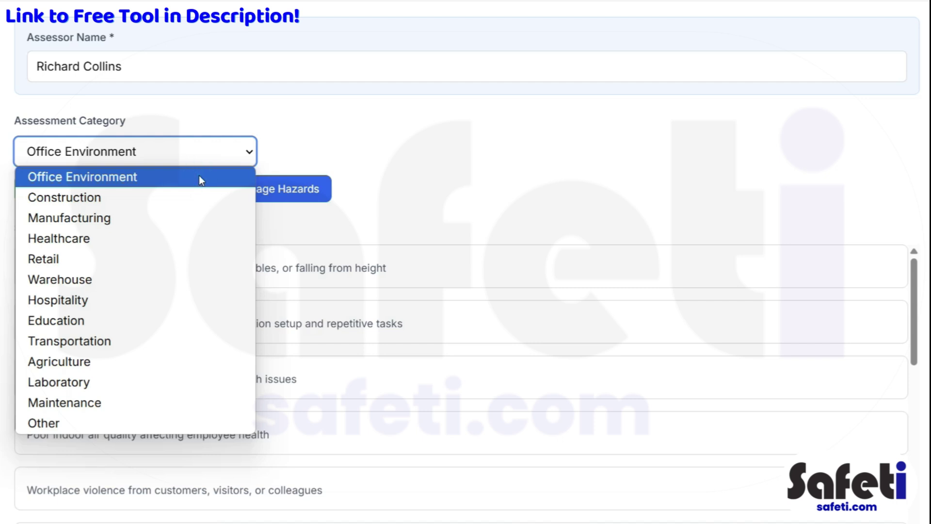
click(199, 176)
click(218, 153)
click(170, 426)
click(243, 156)
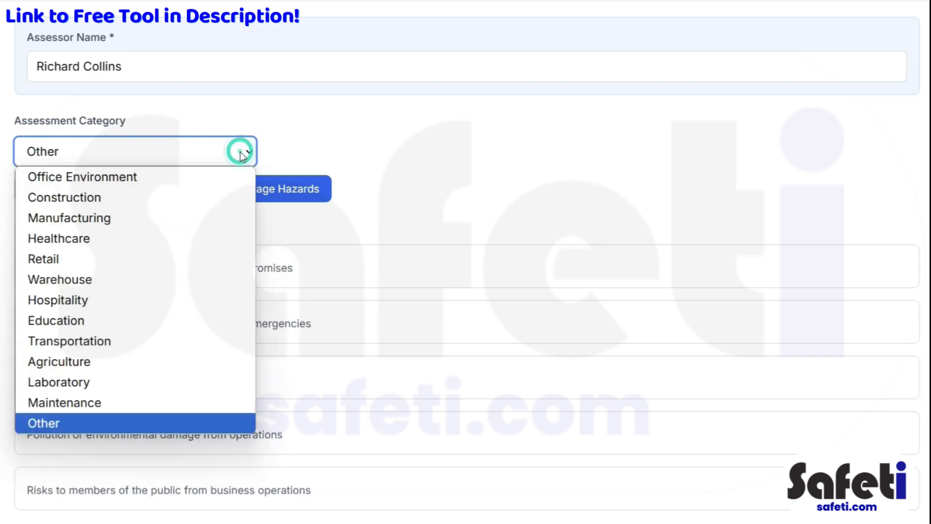
click(201, 183)
scroll(395, 203, down, 1)
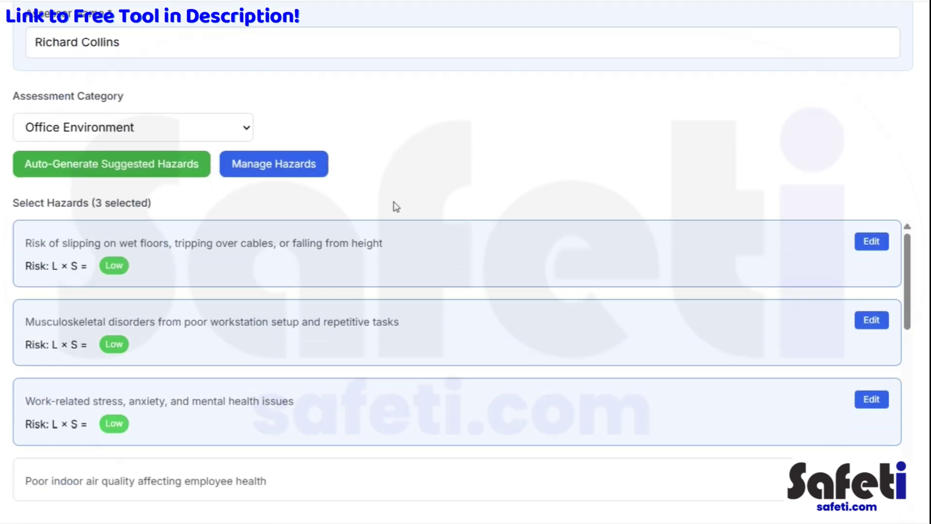
scroll(401, 183, down, 2)
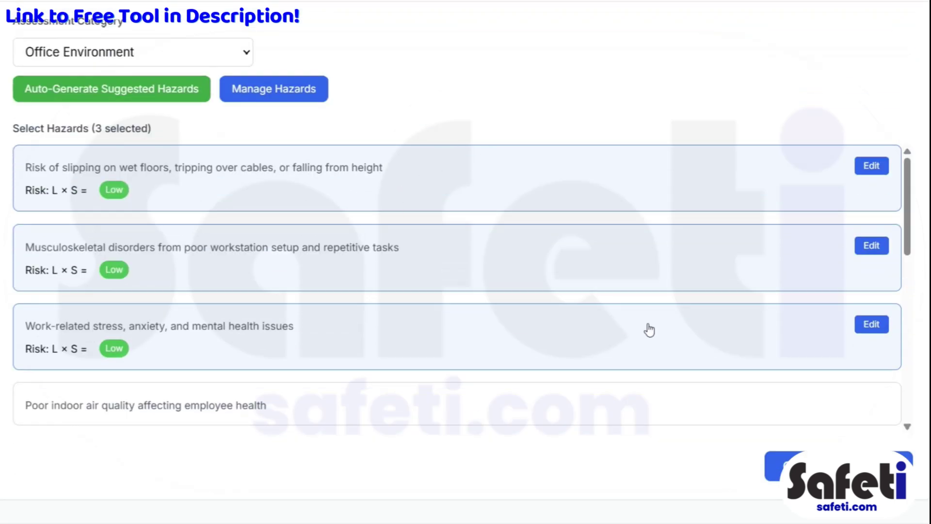
scroll(418, 294, down, 3)
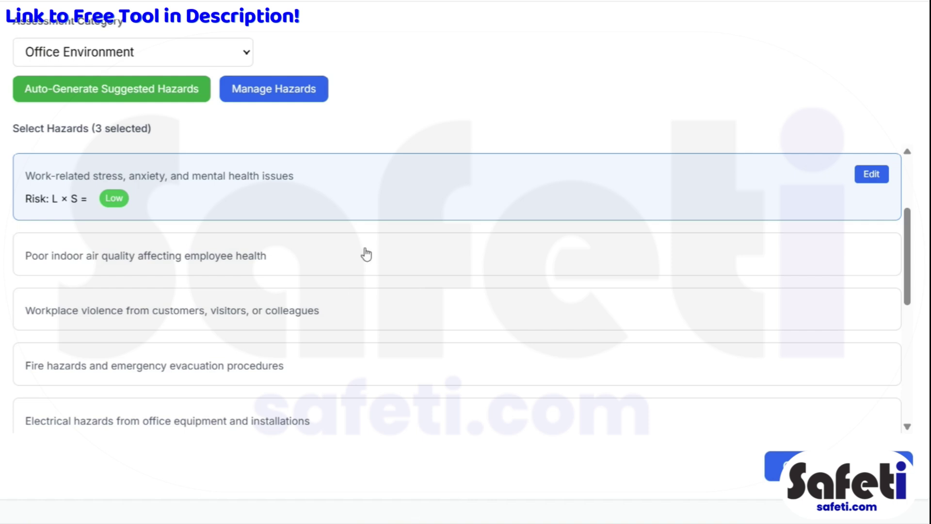
scroll(305, 287, down, 1)
scroll(337, 290, down, 4)
scroll(333, 306, up, 3)
scroll(336, 306, down, 3)
scroll(333, 292, up, 8)
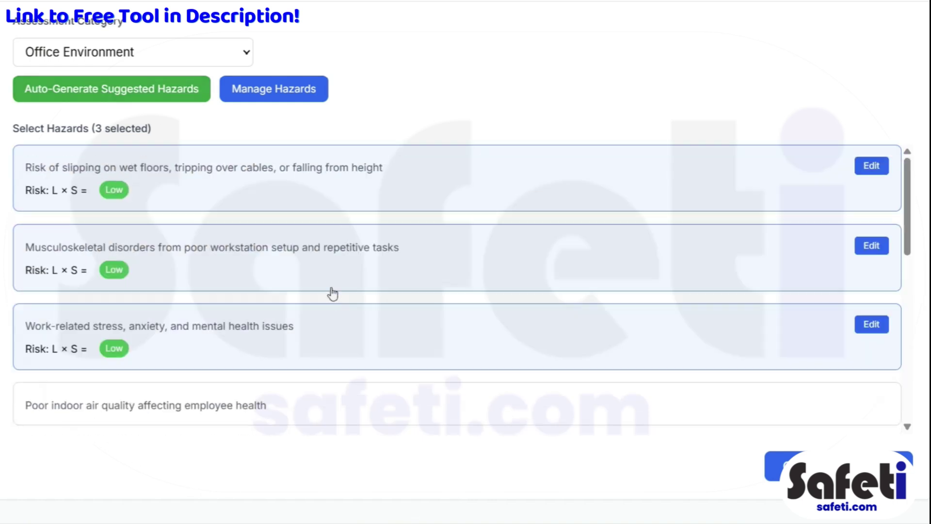
click(326, 272)
click(326, 182)
click(339, 285)
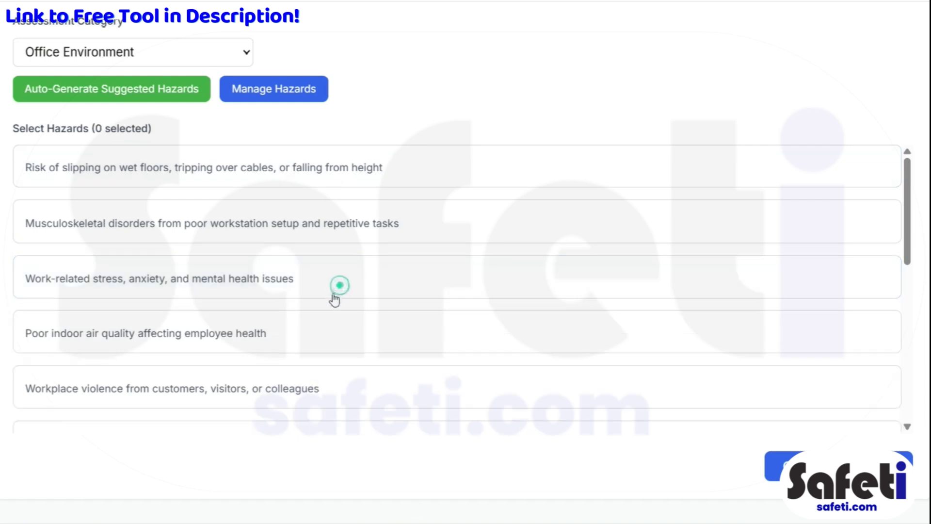
scroll(339, 286, down, 3)
scroll(317, 247, up, 8)
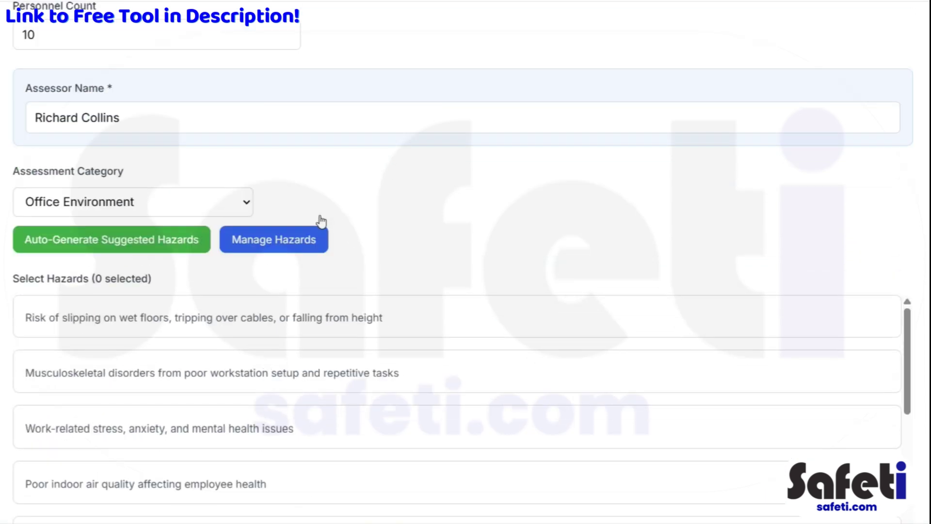
click(329, 318)
click(311, 393)
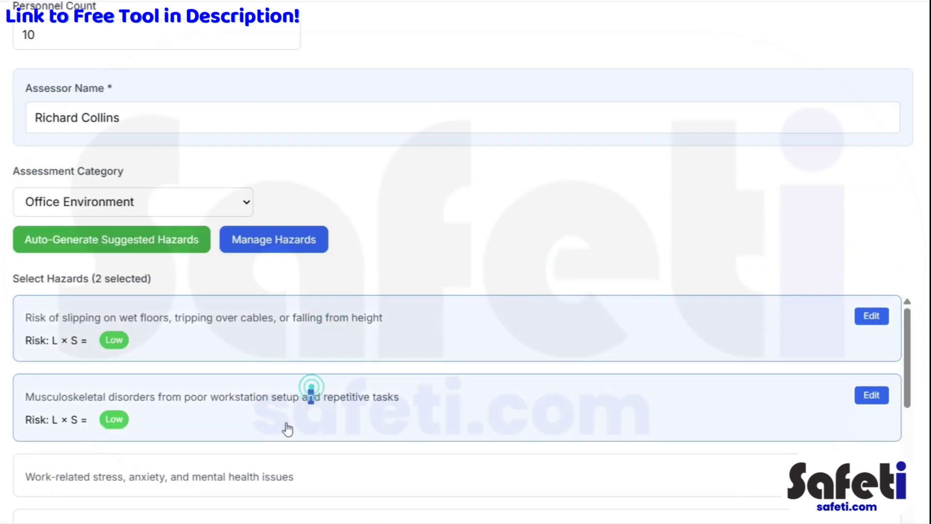
scroll(288, 429, down, 2)
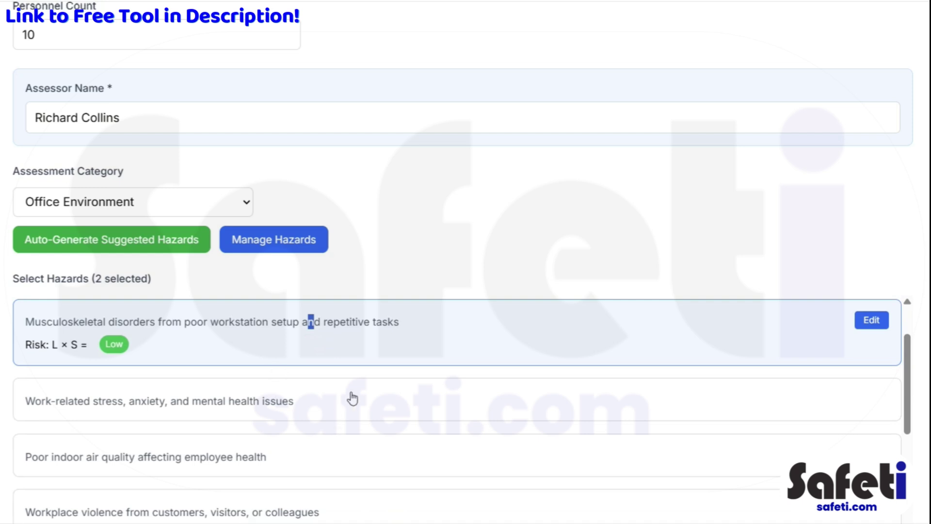
click(343, 401)
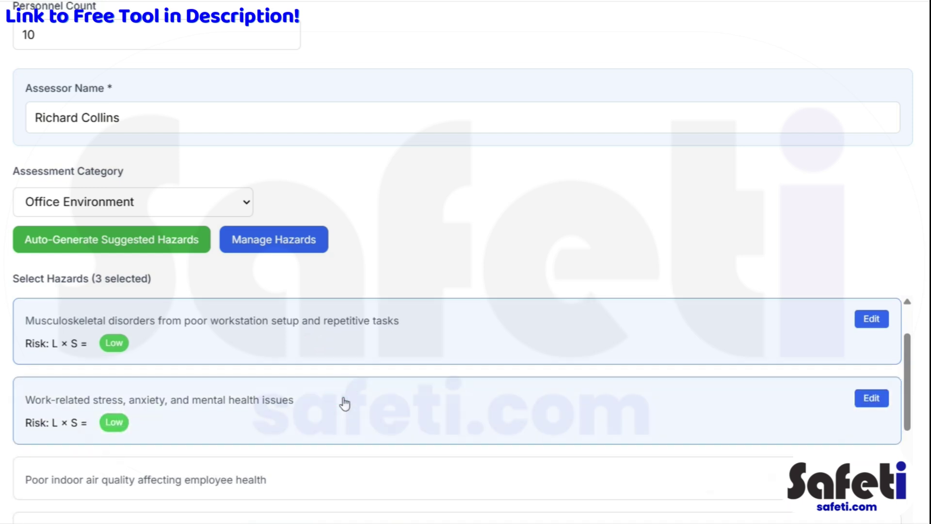
scroll(354, 398, down, 2)
scroll(373, 408, up, 4)
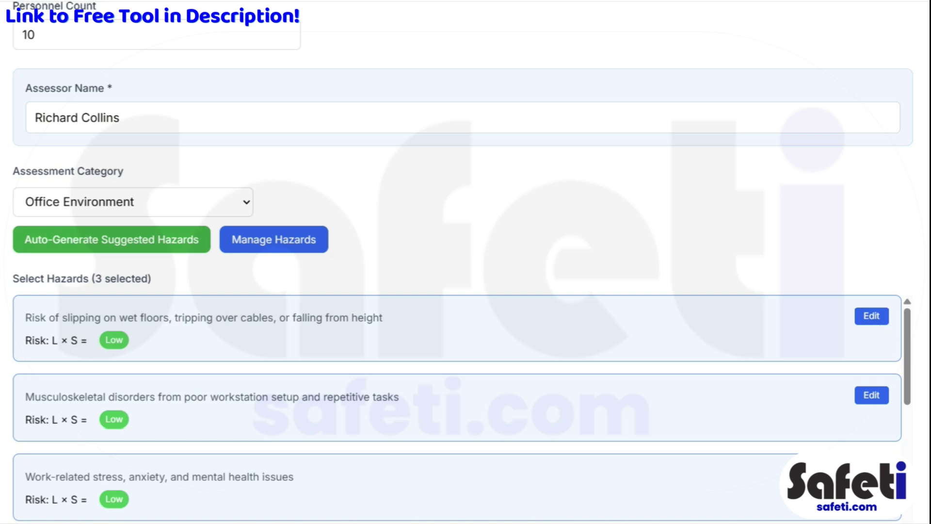
scroll(465, 262, down, 3)
Step: Rate the slipping hazard: initial 2 - Unlikely × 2 - Minor, residual 1 - Very Unlikely × 2 - Minor
click(869, 166)
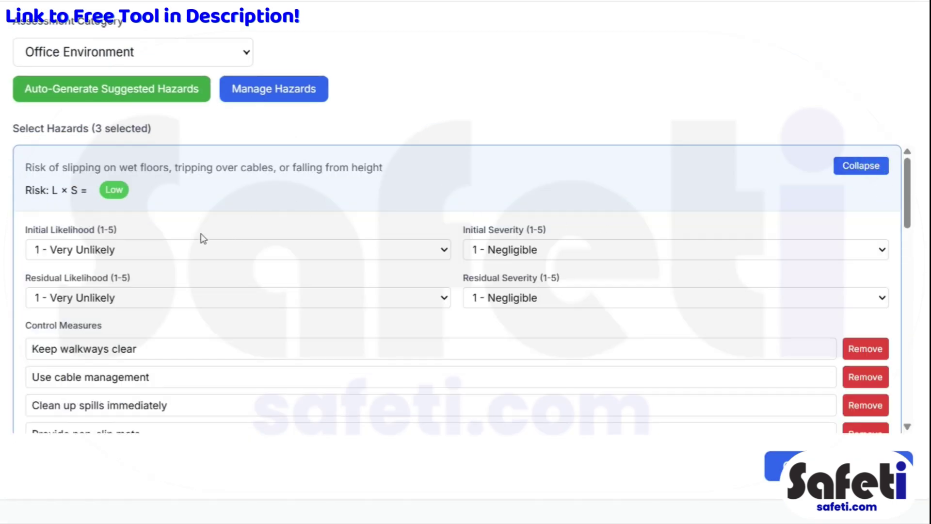
click(307, 249)
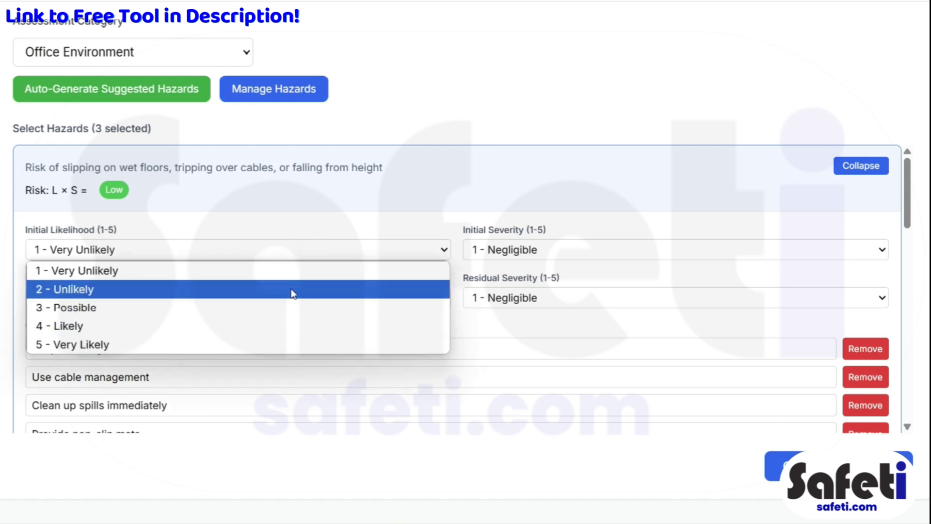
click(293, 290)
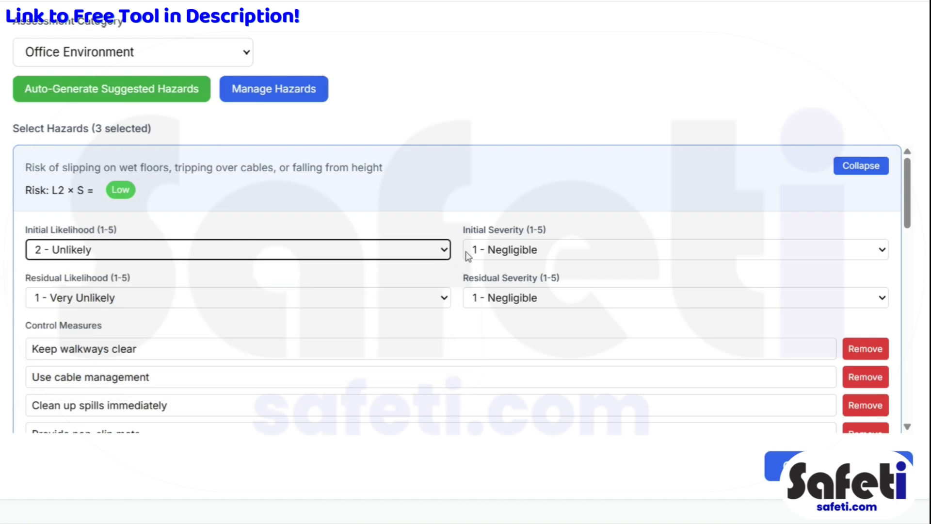
click(557, 255)
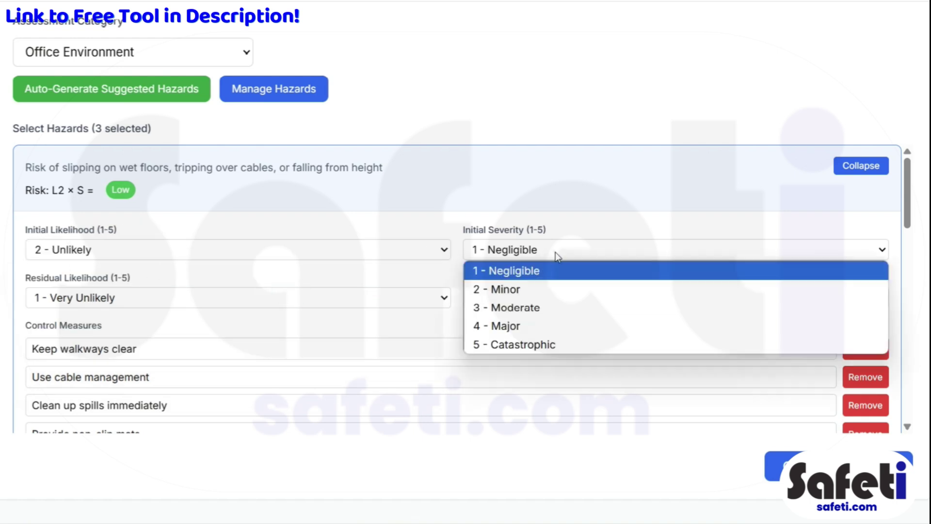
click(563, 291)
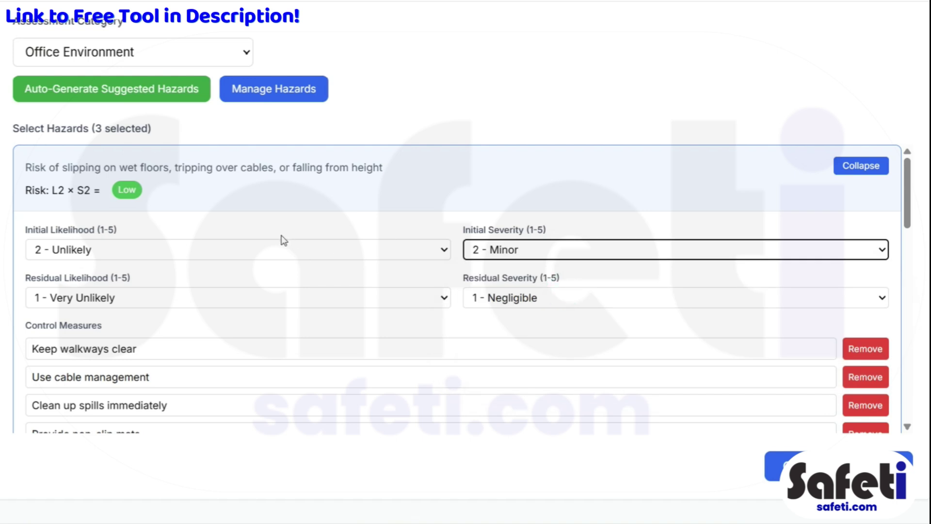
click(234, 299)
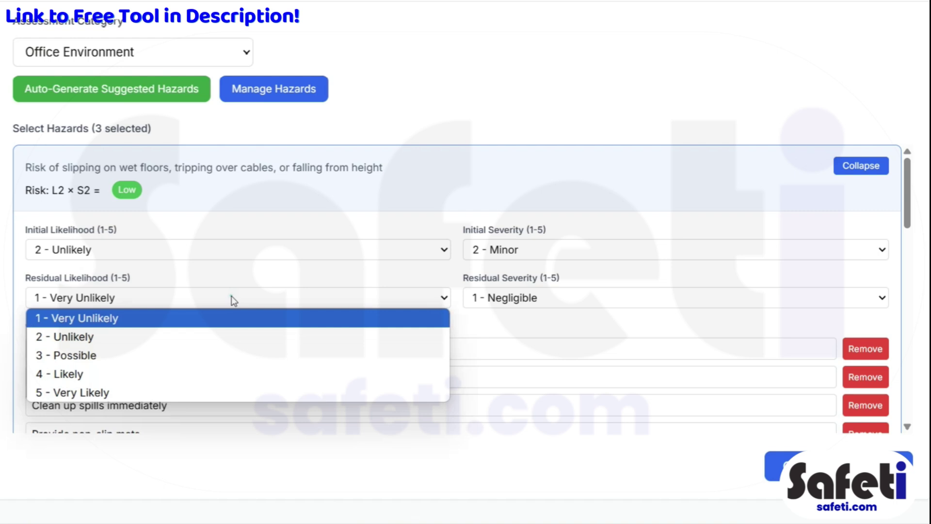
click(235, 320)
click(483, 301)
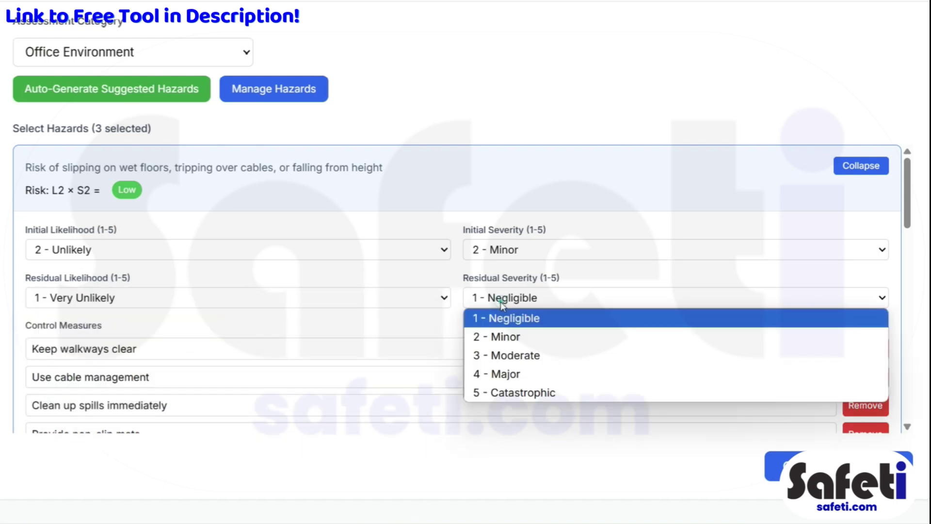
click(522, 337)
click(380, 275)
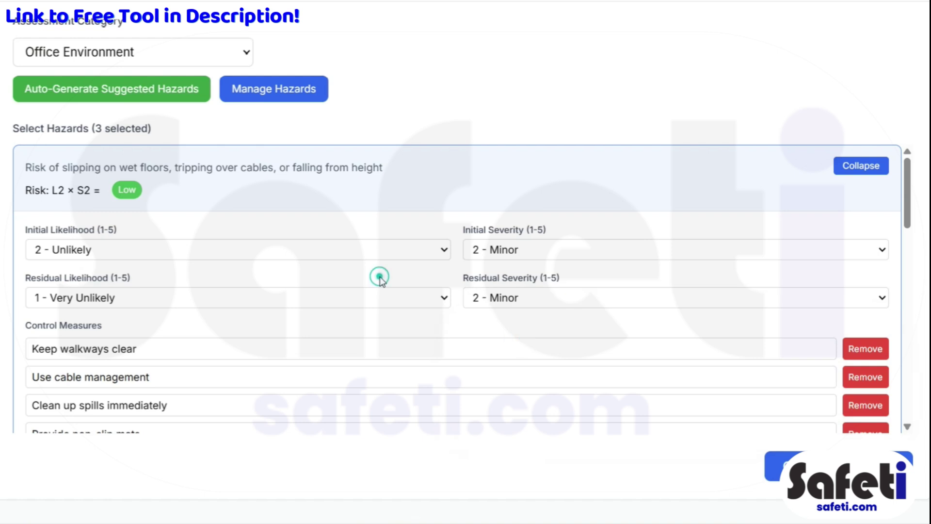
scroll(445, 350, down, 1)
scroll(445, 350, down, 3)
Step: Remove the Keep walkways clear control measure and collapse the slipping hazard's details
click(203, 199)
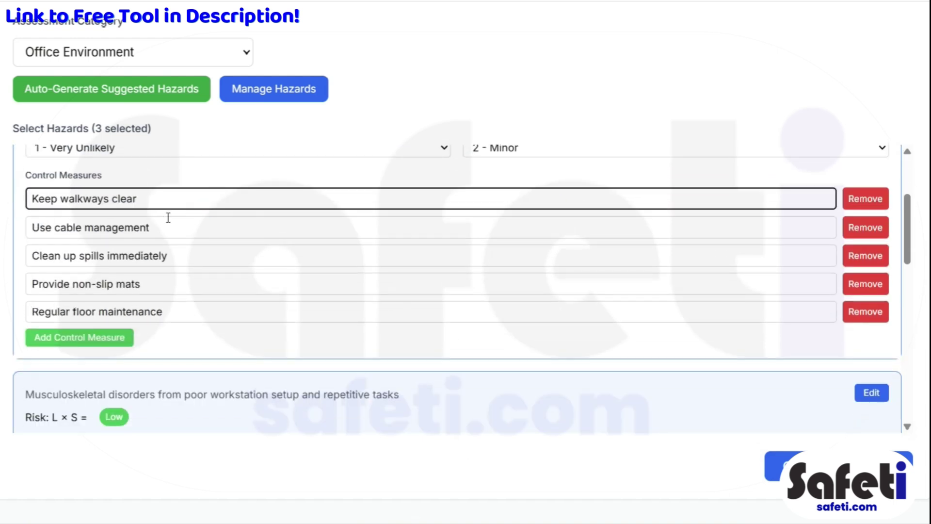
key(BackSpace)
key(BackSpace)
key(BackSpace)
key(BackSpace)
key(BackSpace)
click(866, 200)
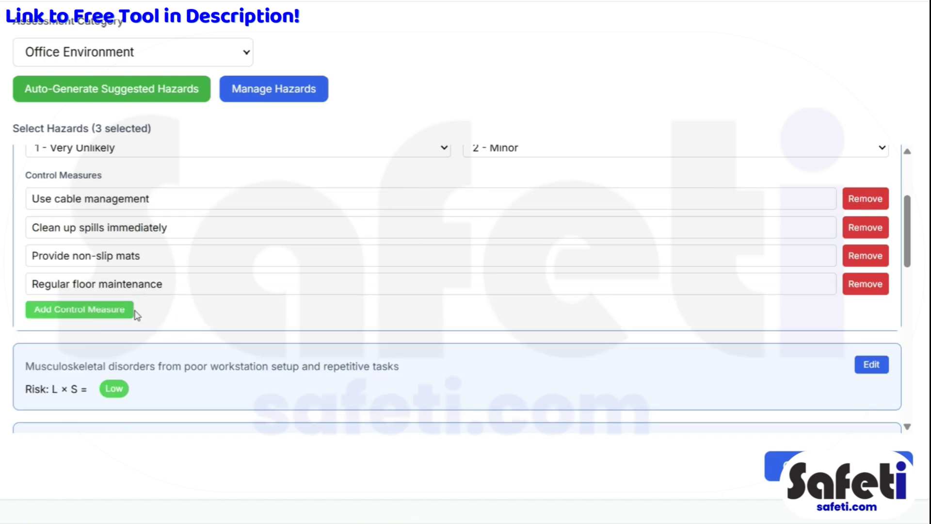
click(104, 310)
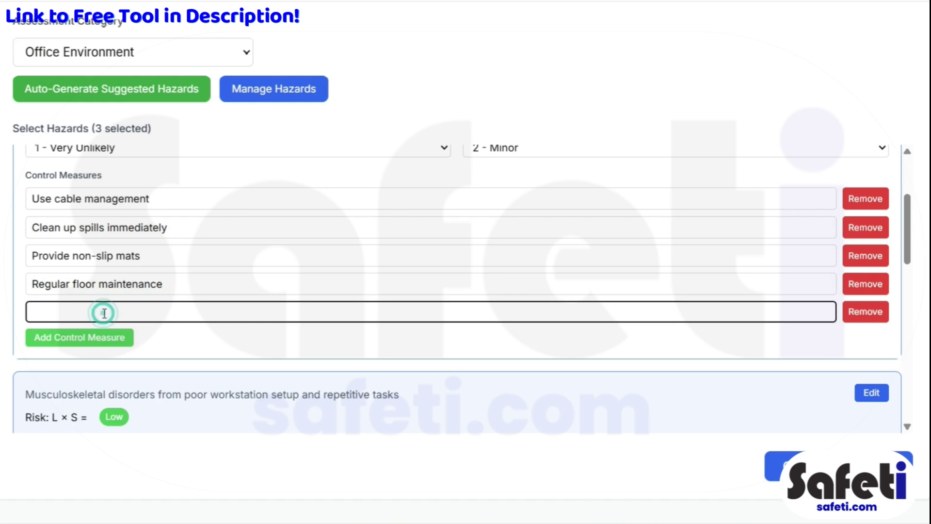
click(865, 312)
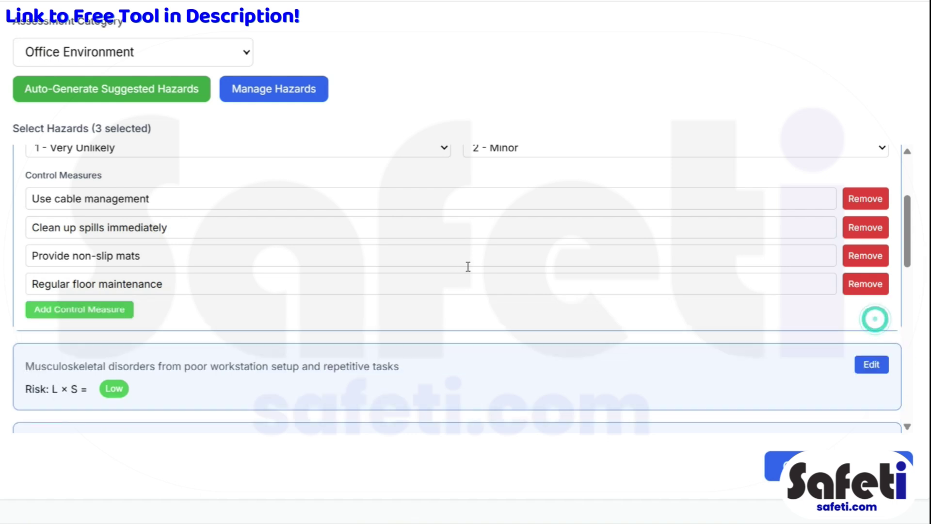
scroll(461, 276, up, 3)
scroll(382, 291, up, 2)
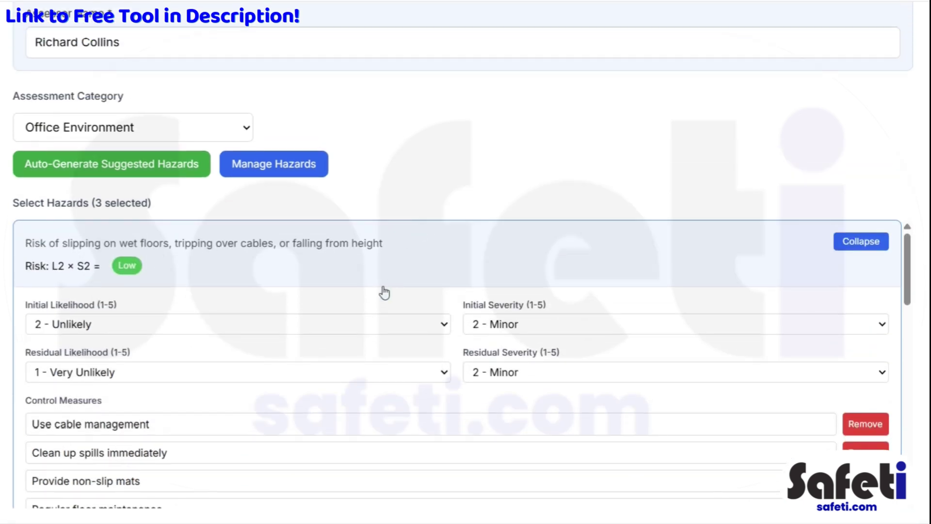
scroll(377, 300, down, 5)
scroll(793, 305, up, 5)
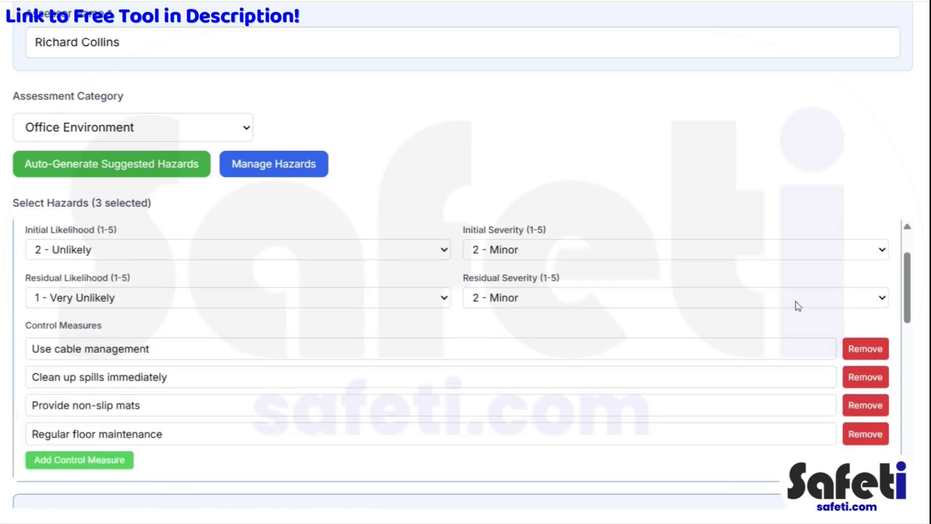
click(863, 241)
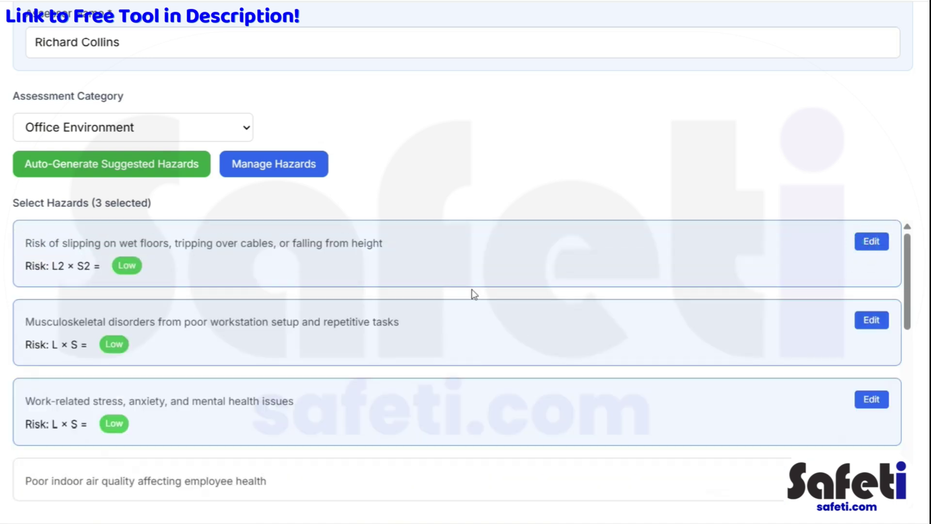
scroll(474, 340, down, 3)
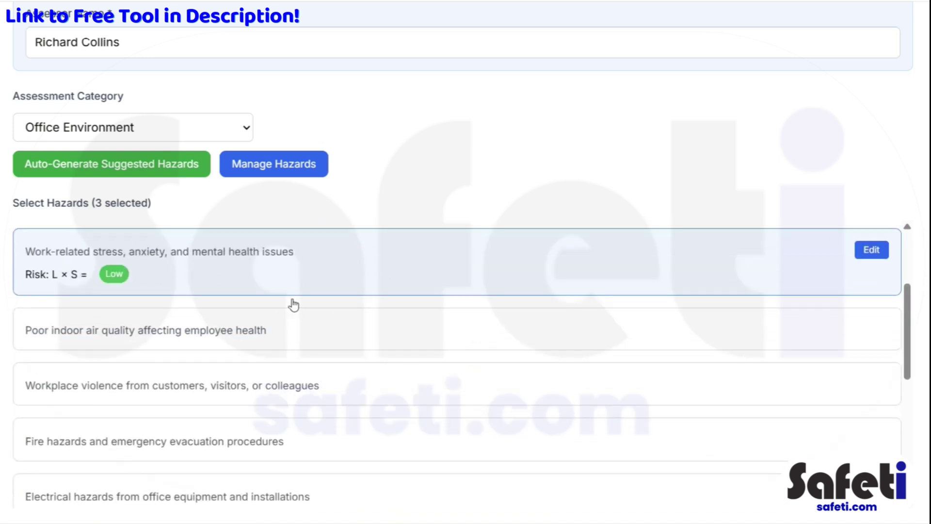
scroll(329, 354, down, 3)
scroll(348, 354, up, 3)
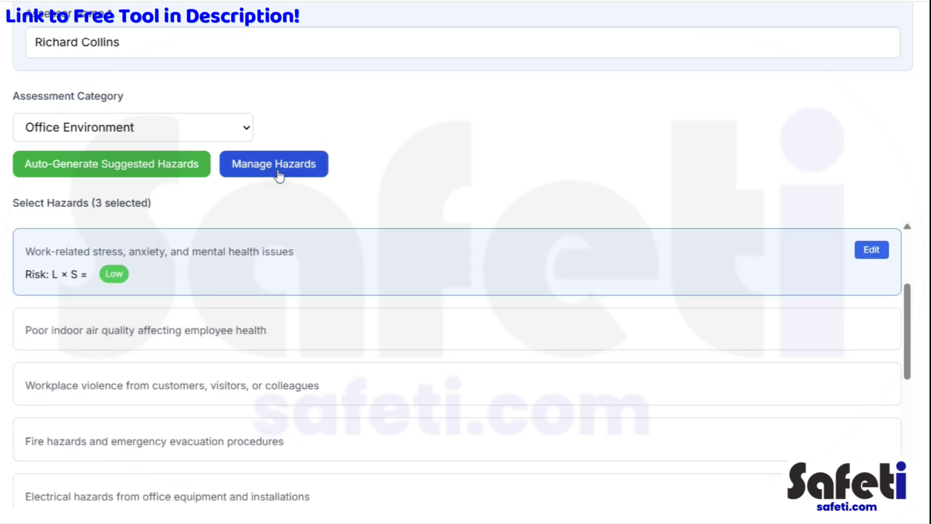
scroll(325, 359, down, 3)
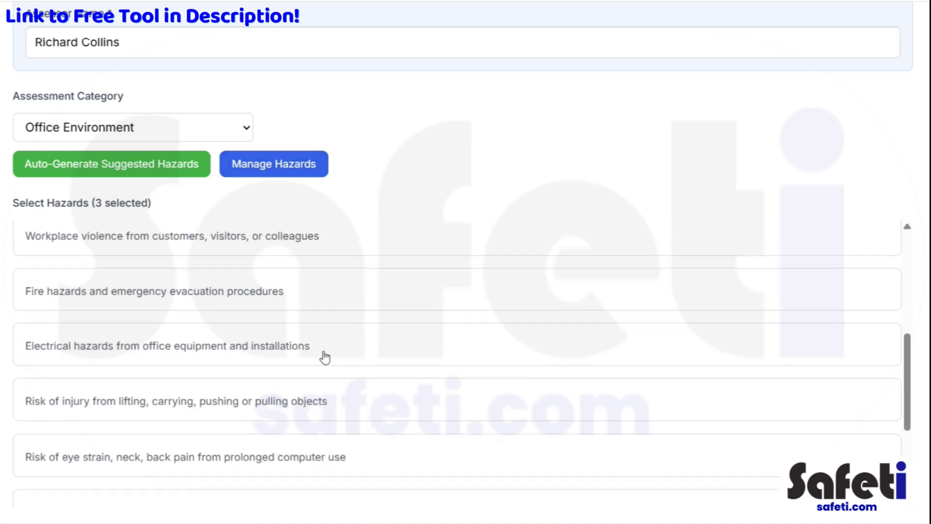
Step: Add Display Screen Equipment from the Hazard Library, bringing the selection to 4 hazards
click(265, 170)
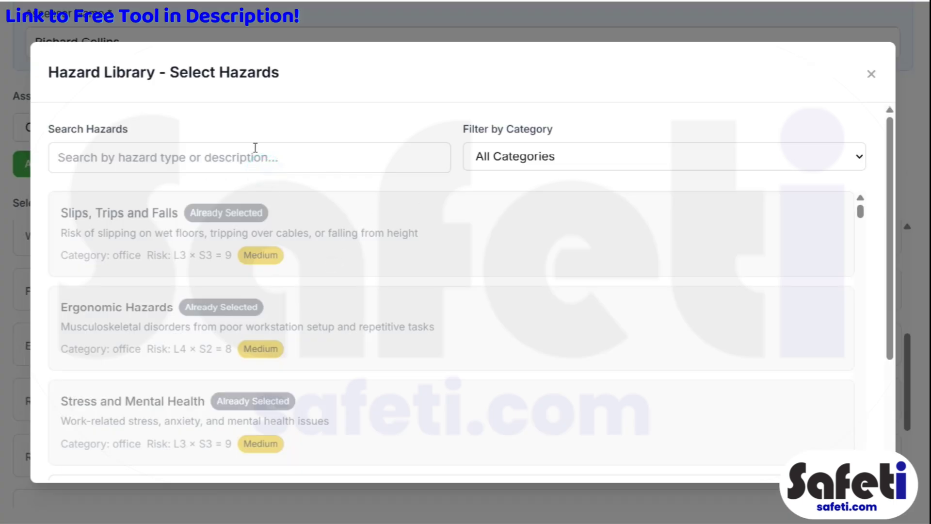
click(92, 157)
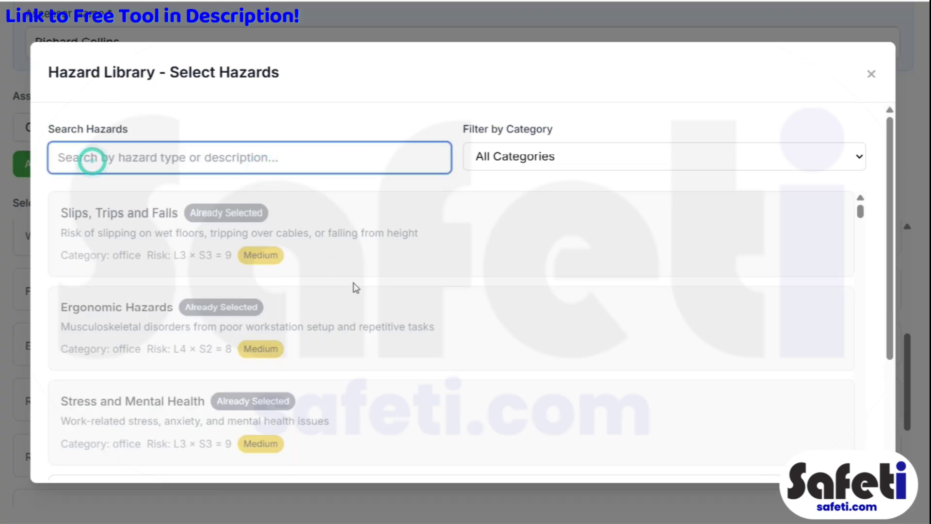
scroll(351, 291, down, 10)
scroll(361, 293, down, 6)
scroll(380, 293, up, 6)
click(256, 305)
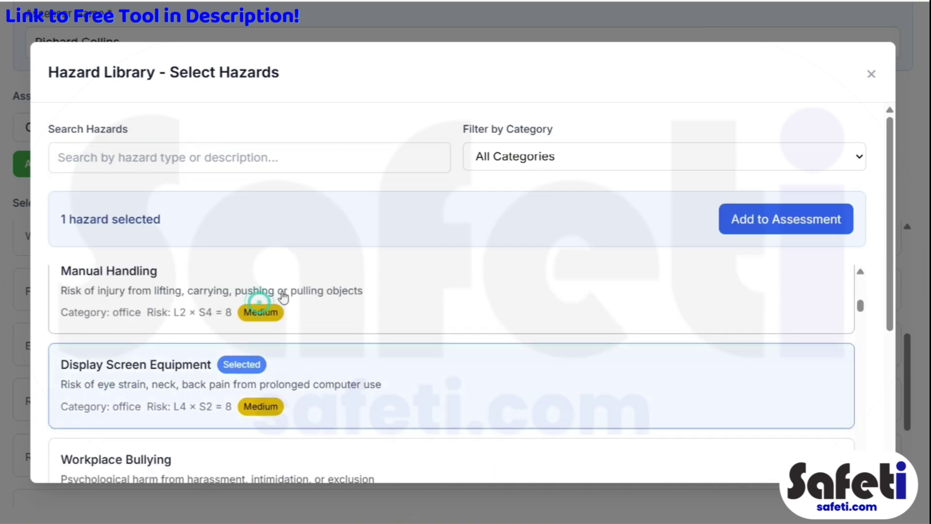
click(736, 222)
scroll(287, 359, down, 4)
scroll(287, 362, up, 7)
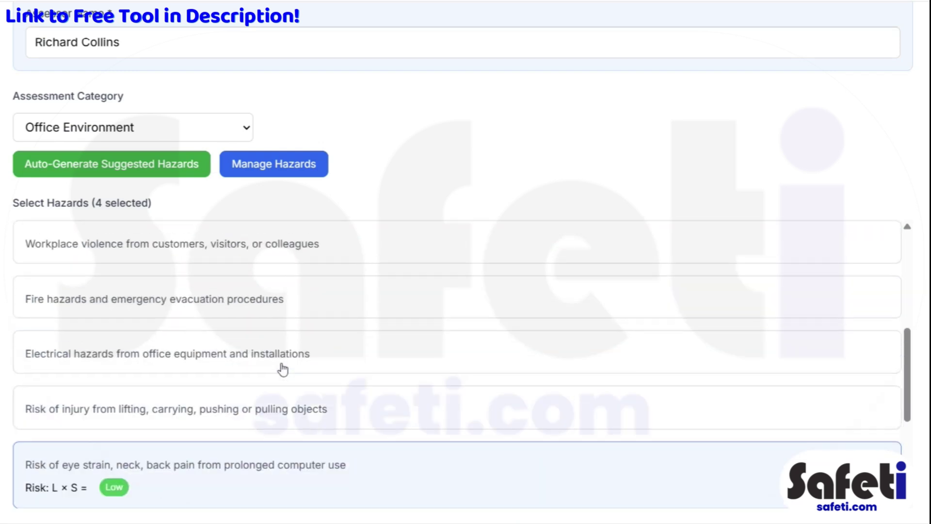
scroll(282, 370, up, 1)
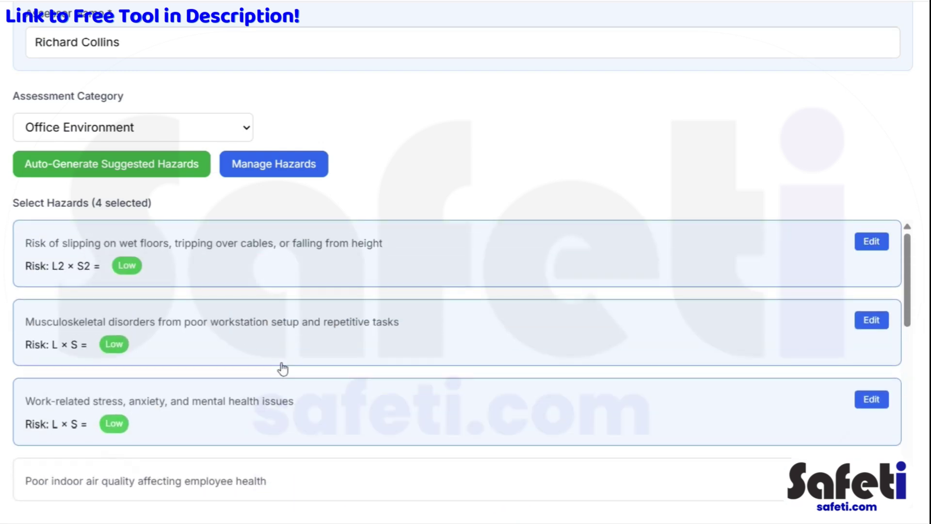
scroll(344, 349, down, 5)
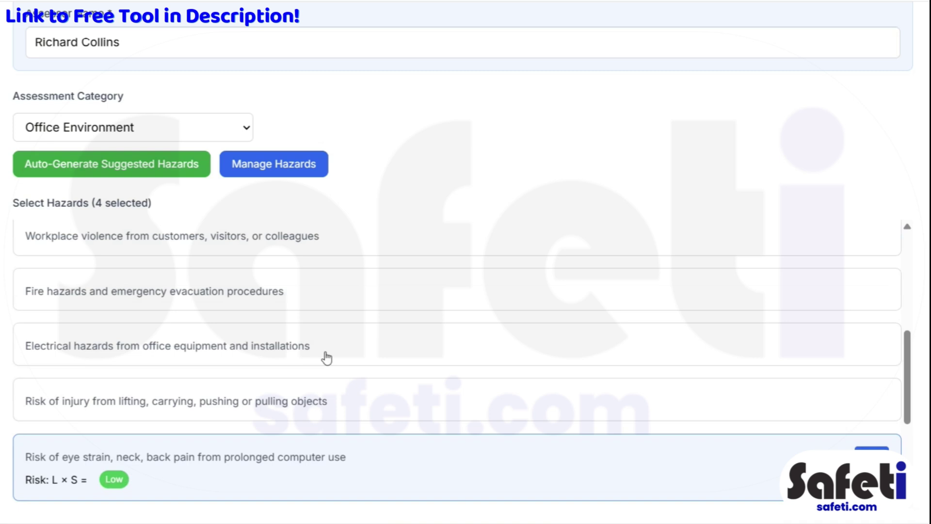
scroll(326, 357, down, 3)
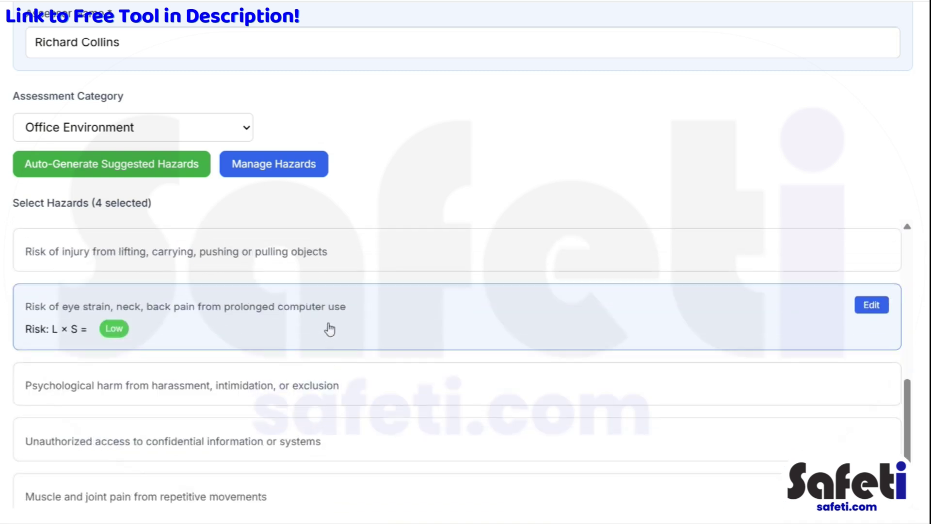
click(329, 329)
click(327, 322)
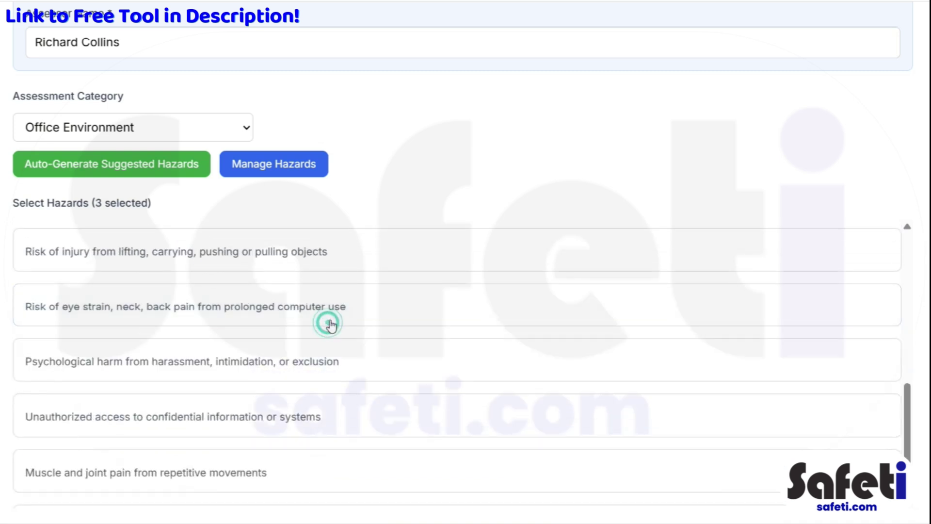
click(875, 320)
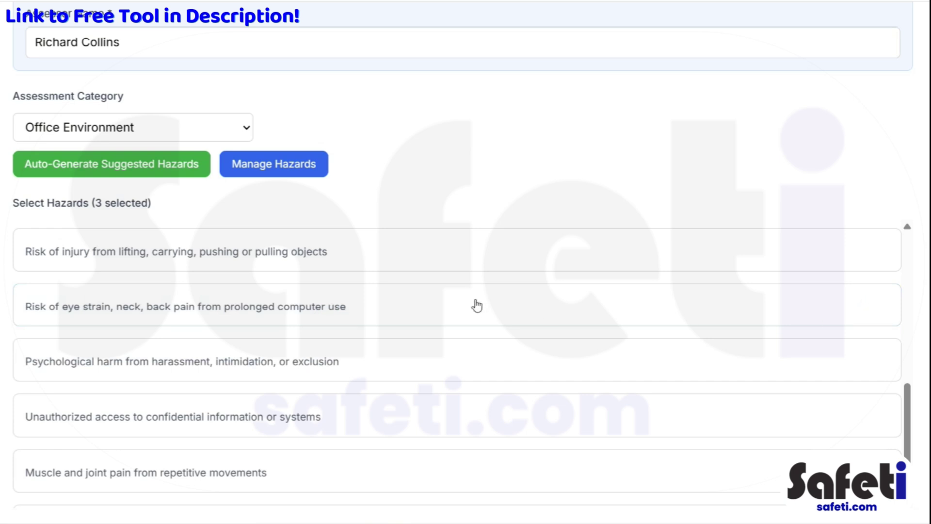
click(473, 300)
click(866, 306)
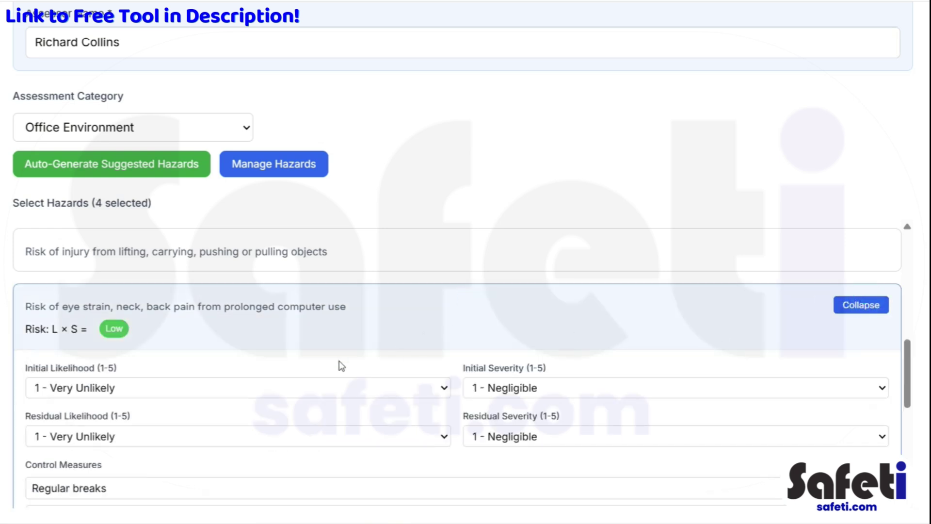
scroll(339, 365, down, 4)
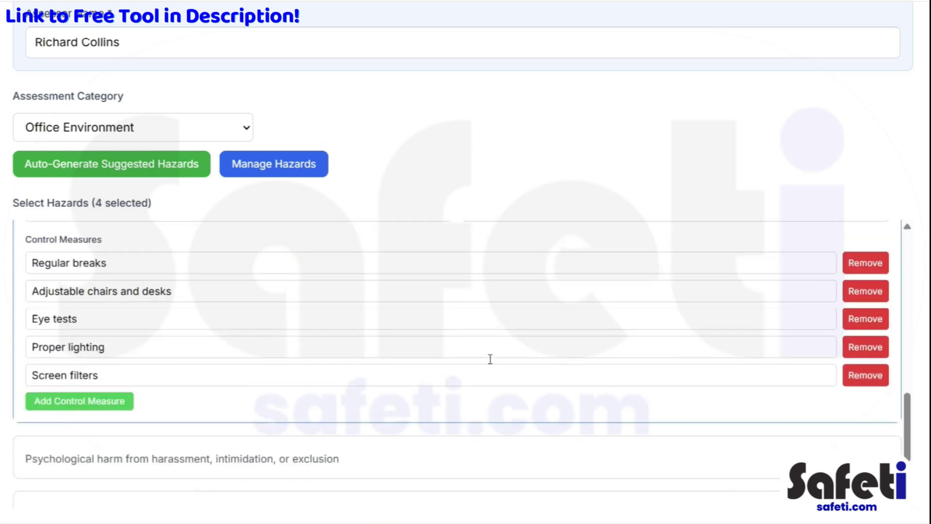
scroll(407, 320, up, 3)
scroll(409, 325, up, 2)
click(856, 305)
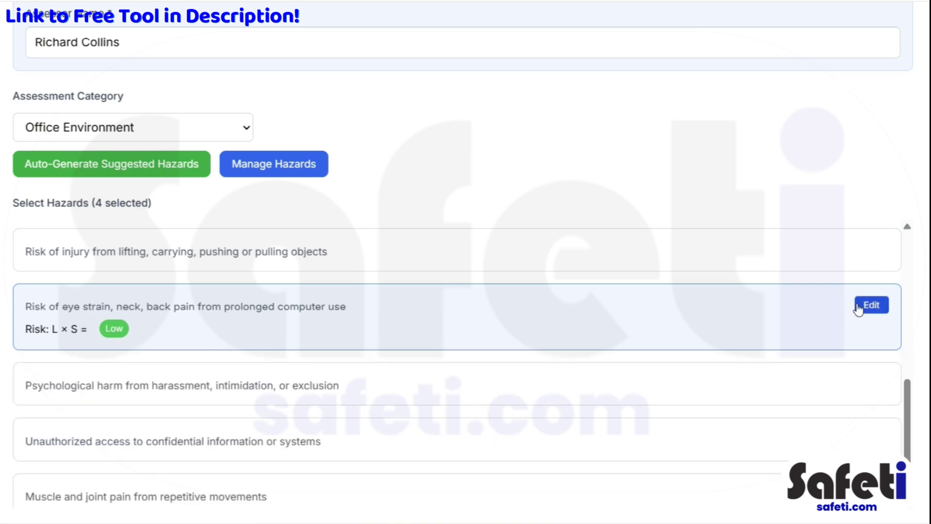
scroll(341, 368, down, 3)
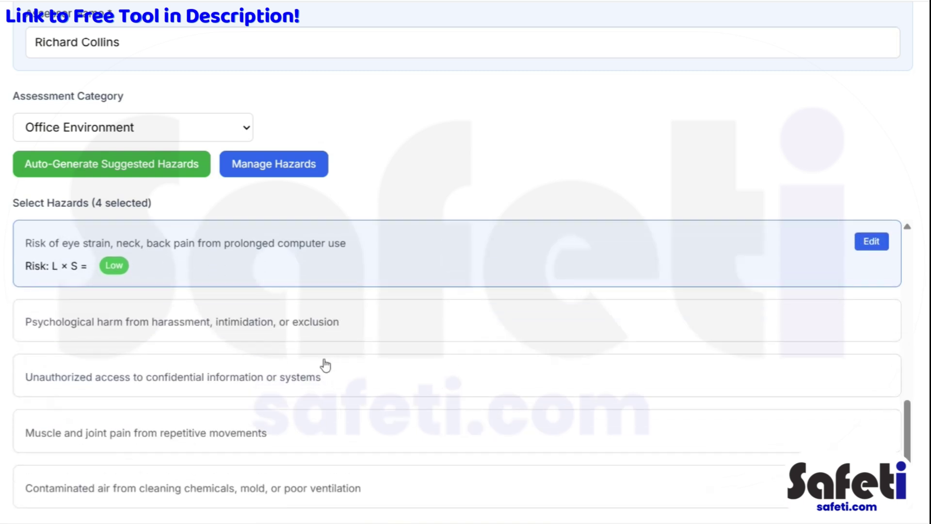
scroll(316, 332, up, 10)
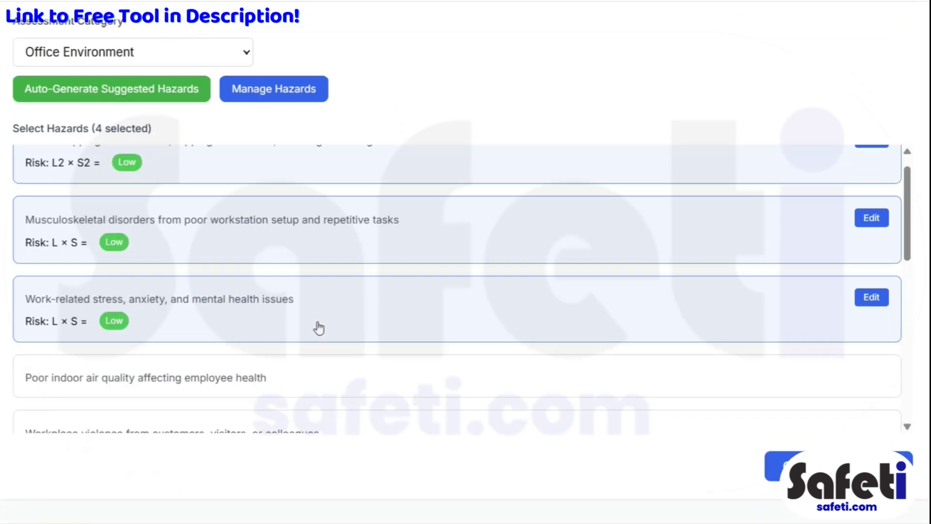
scroll(517, 174, up, 3)
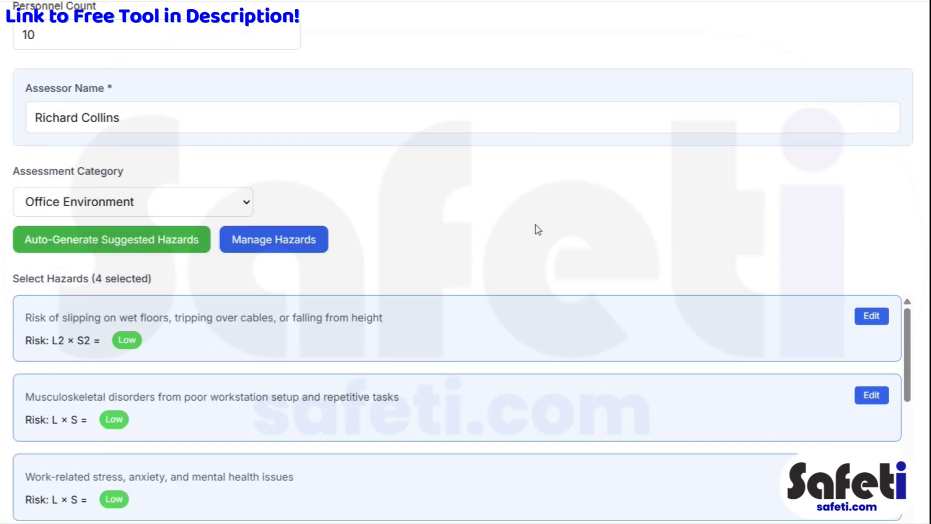
scroll(537, 229, down, 3)
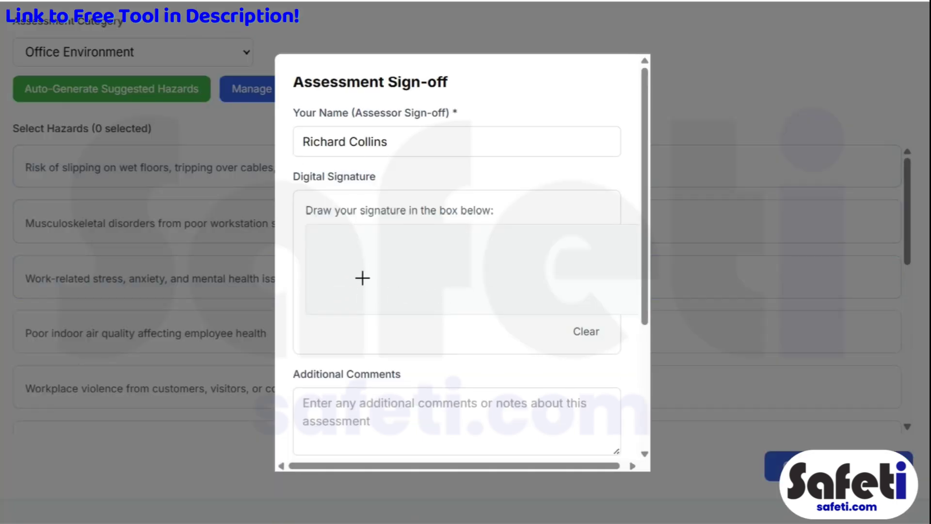
Step: Draw an assessor signature, then clear the signature pad
mouse_move(351, 301)
mouse_down()
mouse_move(397, 239)
mouse_move(354, 270)
mouse_move(426, 270)
mouse_move(415, 311)
mouse_up()
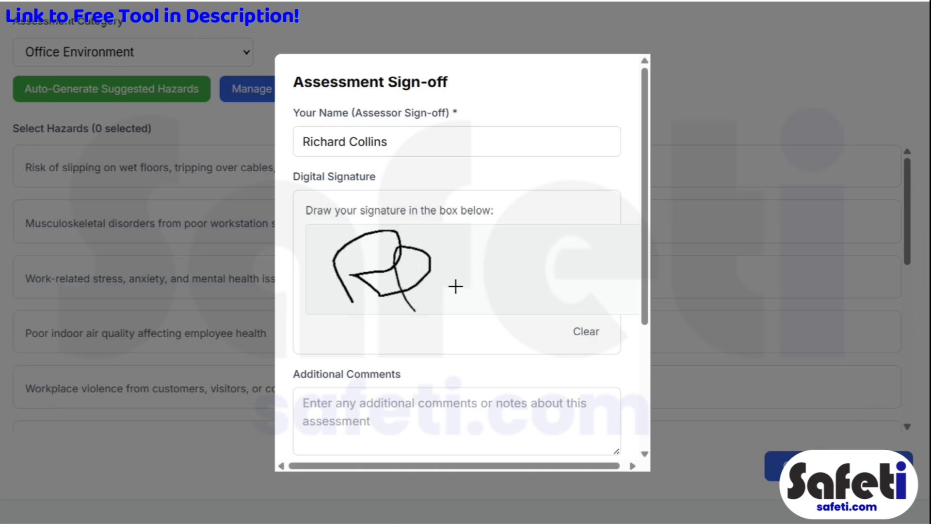
mouse_move(415, 294)
mouse_down()
mouse_move(440, 284)
mouse_move(567, 282)
mouse_up()
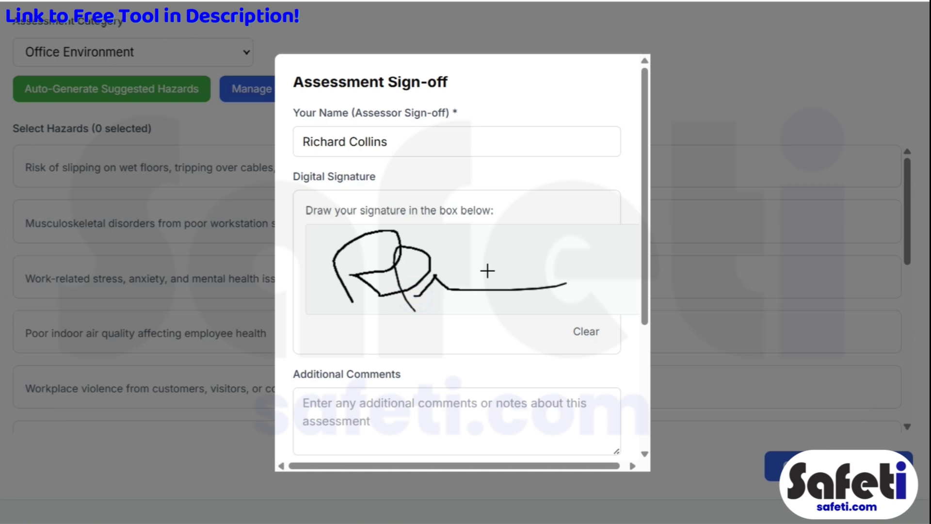
scroll(436, 309, down, 1)
scroll(435, 309, down, 3)
click(373, 263)
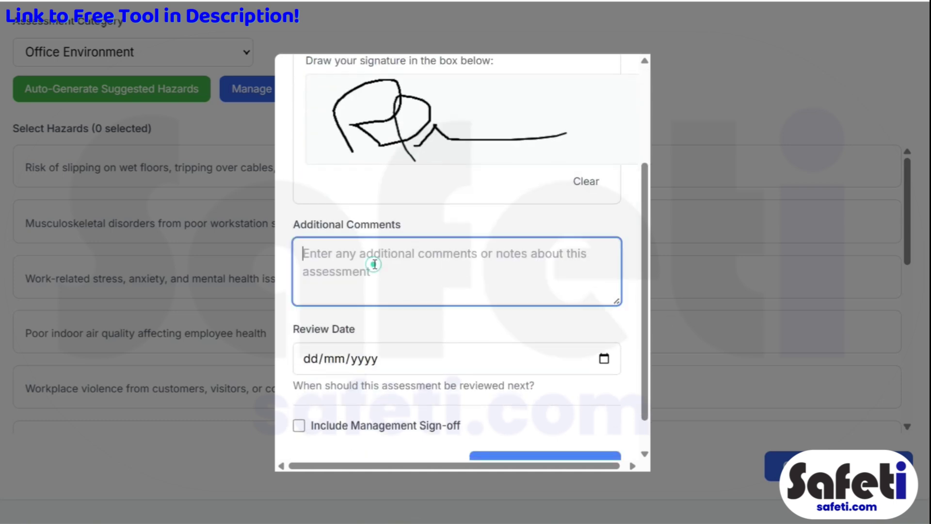
scroll(558, 245, up, 2)
click(587, 261)
click(376, 339)
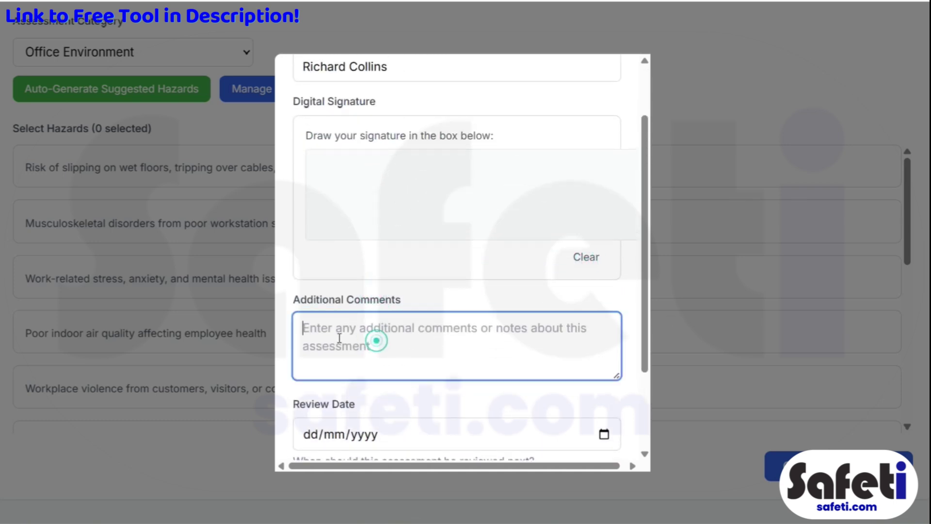
scroll(407, 339, down, 3)
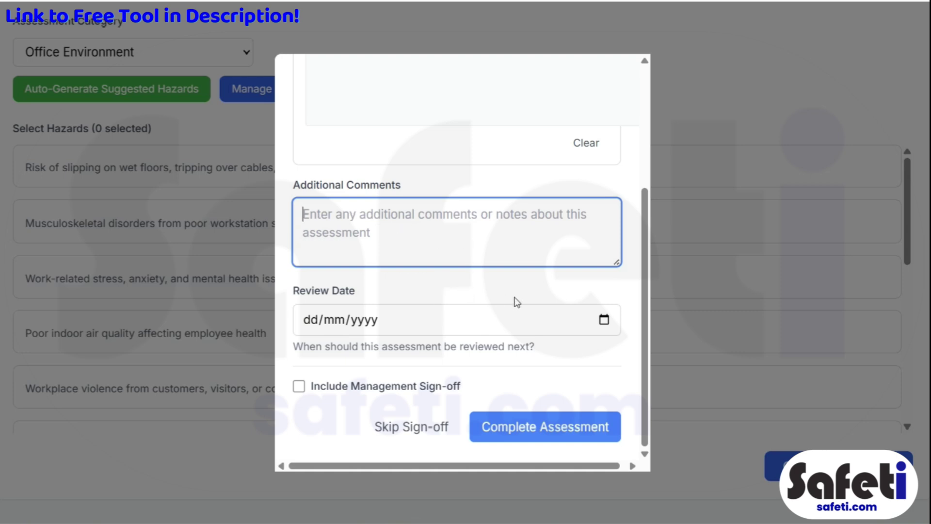
Step: Set the review date to 18/06/2026
click(604, 323)
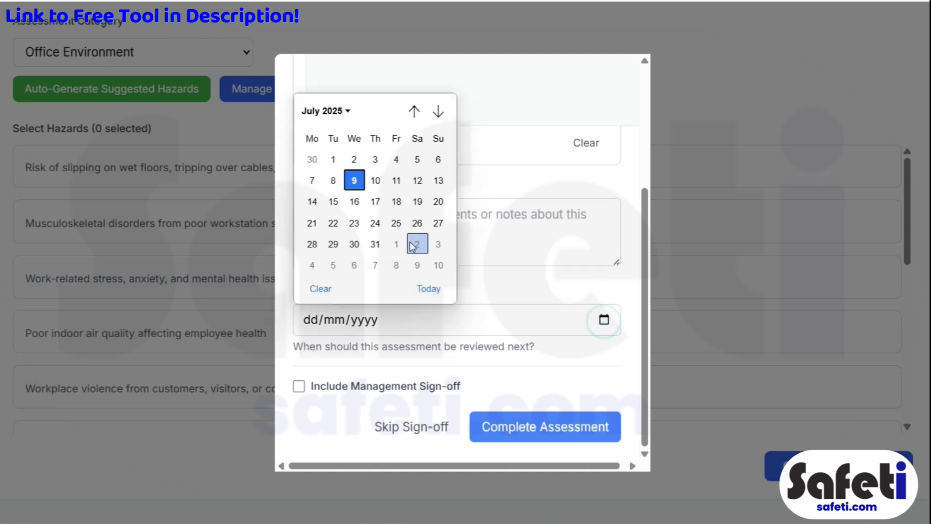
click(347, 111)
click(326, 140)
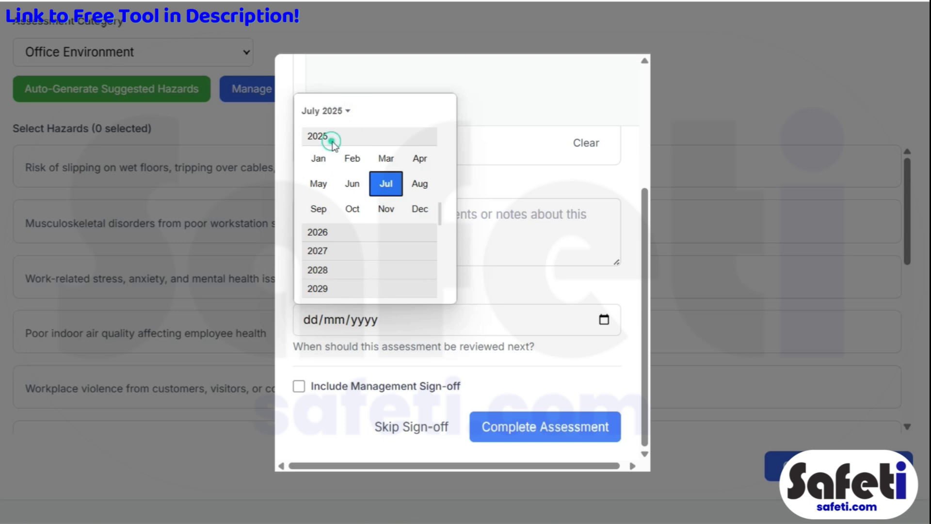
click(360, 237)
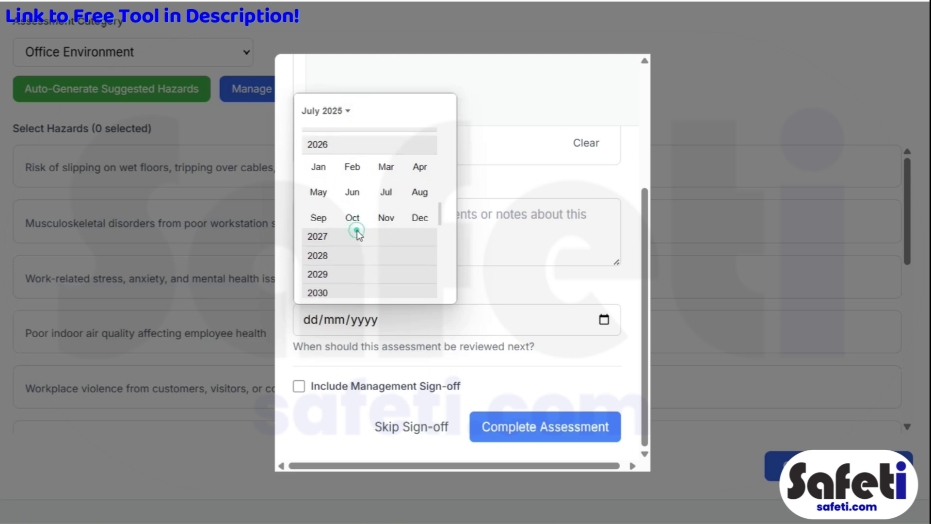
click(353, 185)
click(335, 181)
click(375, 201)
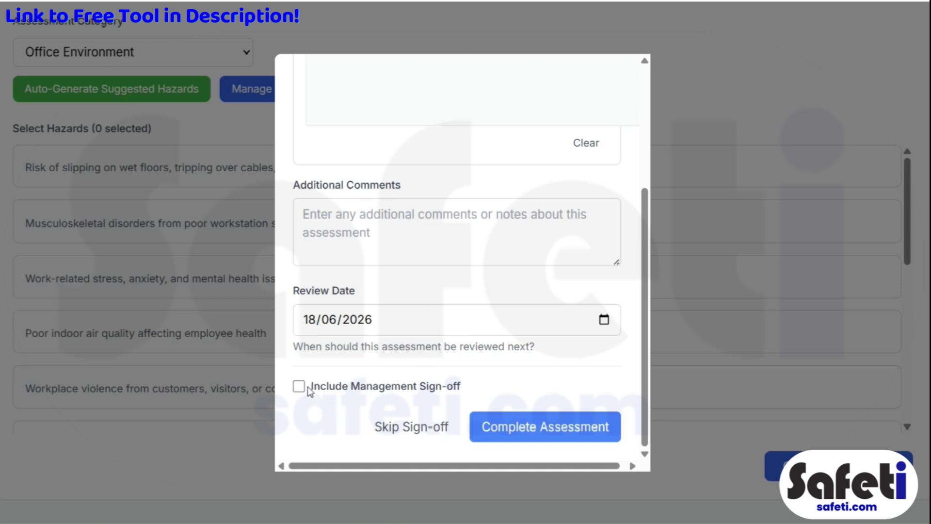
Step: Tick and then untick Include Management Sign-off, leaving it off
scroll(414, 281, up, 10)
scroll(388, 334, down, 10)
click(299, 391)
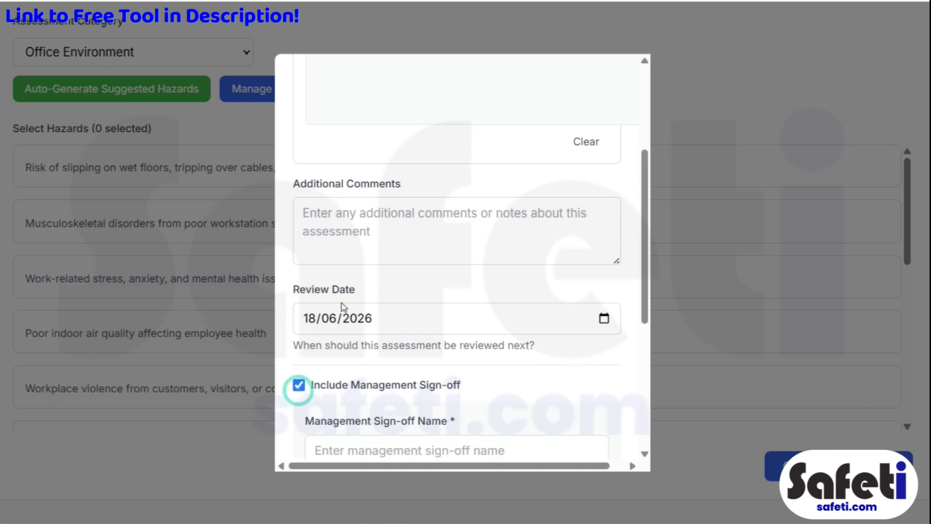
scroll(358, 296, down, 3)
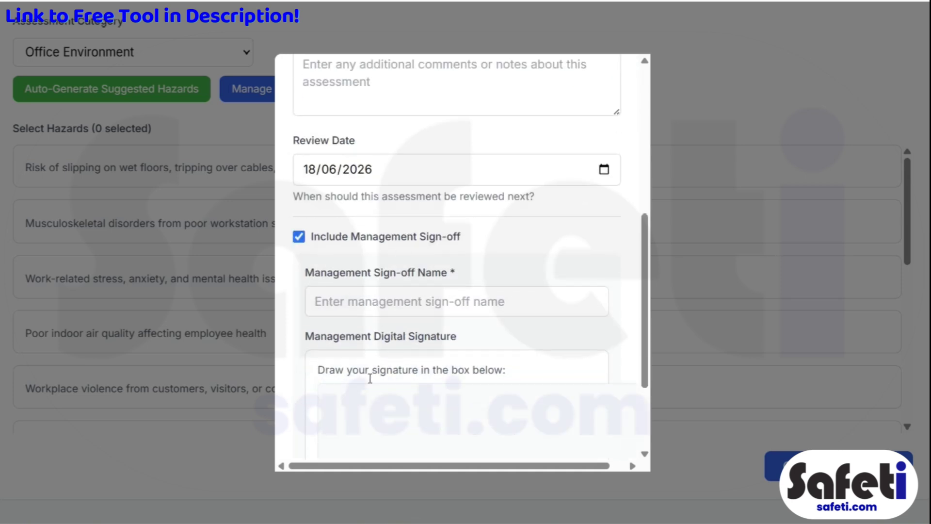
scroll(368, 301, down, 3)
scroll(426, 206, up, 4)
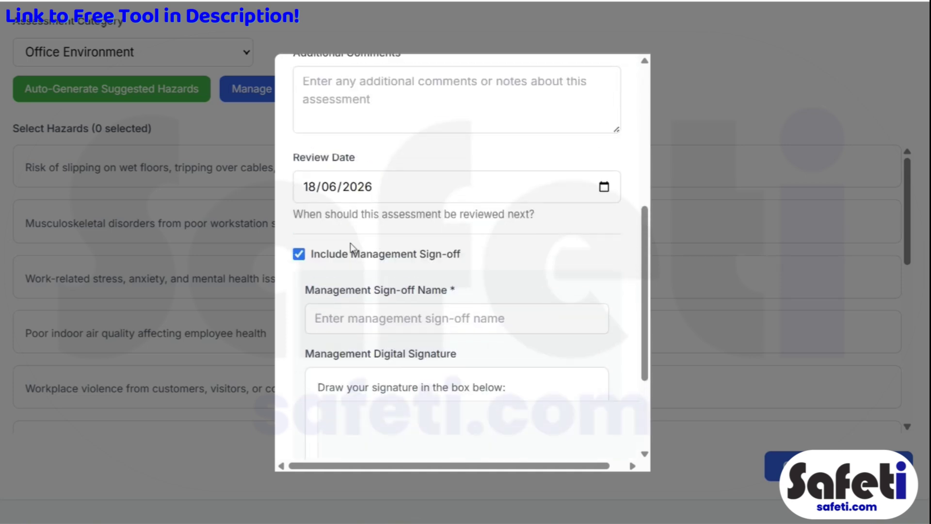
click(299, 252)
Step: Redraw the assessor's signature and complete the assessment
scroll(453, 242, up, 3)
scroll(454, 243, down, 3)
scroll(412, 241, up, 3)
drag(339, 249, 422, 247)
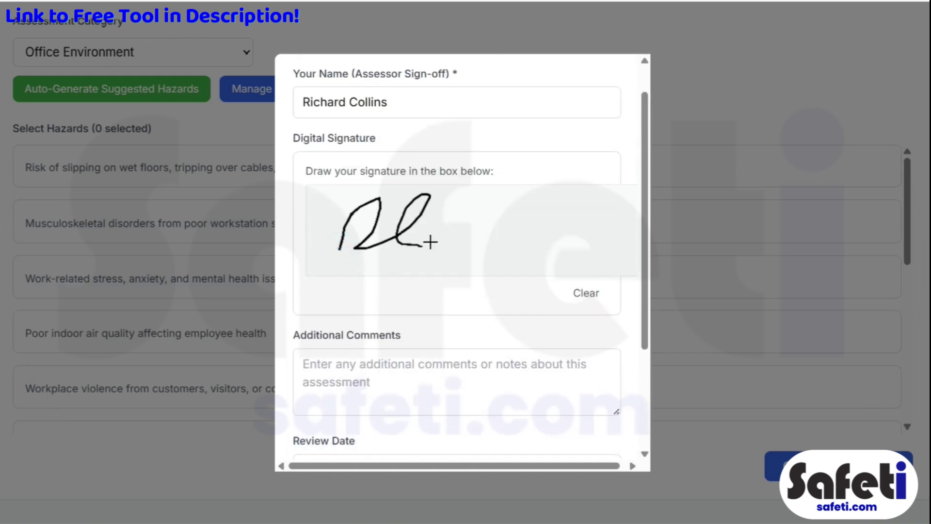
scroll(526, 288, down, 3)
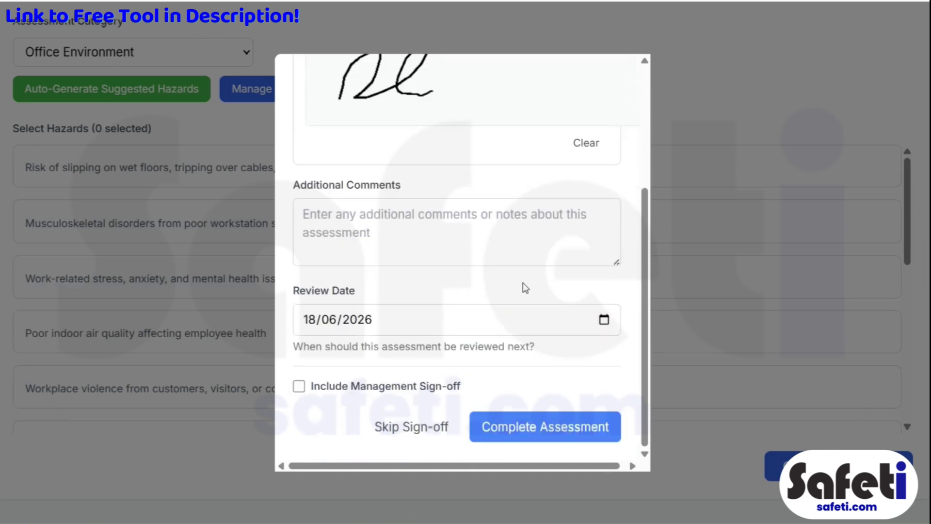
click(532, 428)
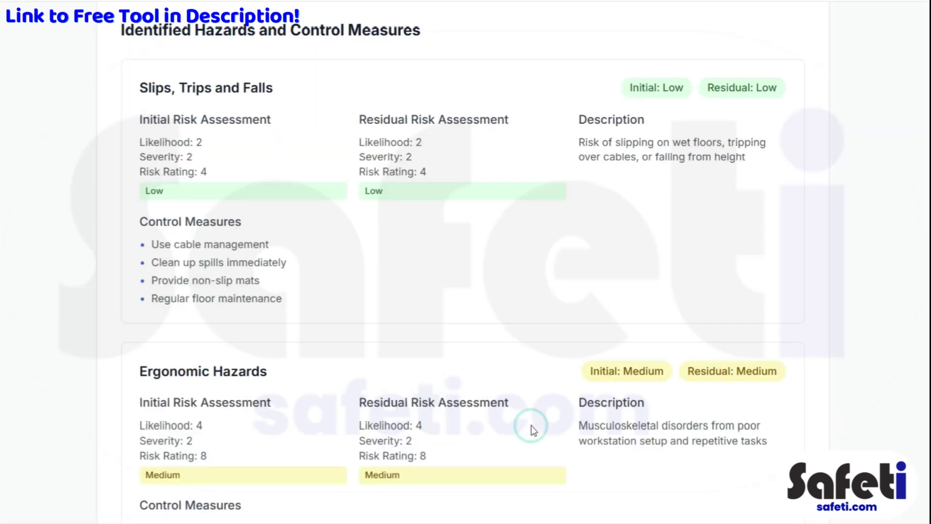
Step: Scroll through the generated Office Work report to review hazards, ratings and sign-off
scroll(398, 335, up, 5)
scroll(391, 335, up, 3)
scroll(414, 374, down, 5)
scroll(412, 299, down, 15)
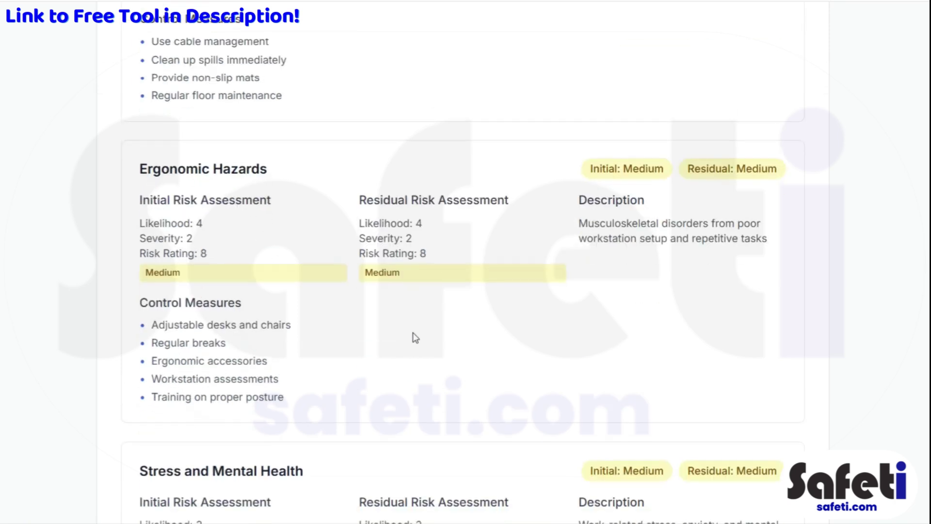
scroll(431, 345, down, 8)
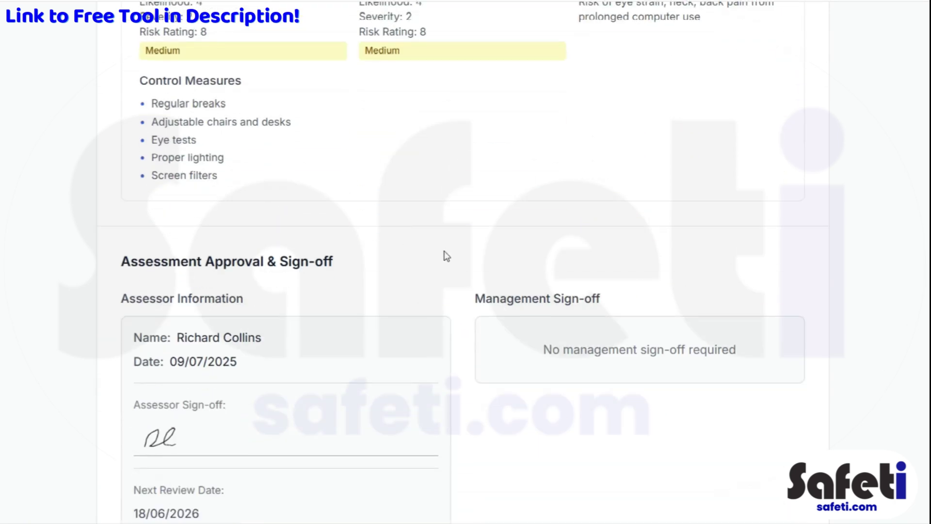
scroll(442, 255, down, 3)
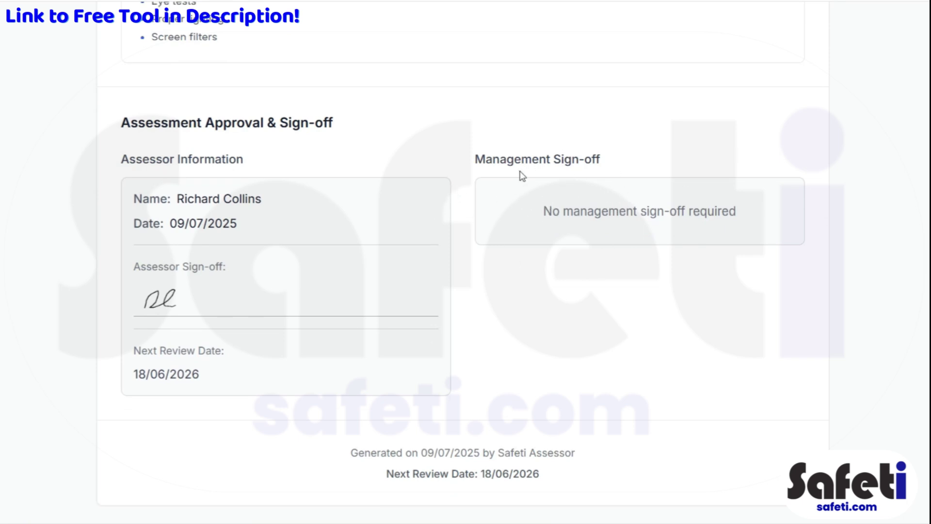
scroll(474, 270, up, 10)
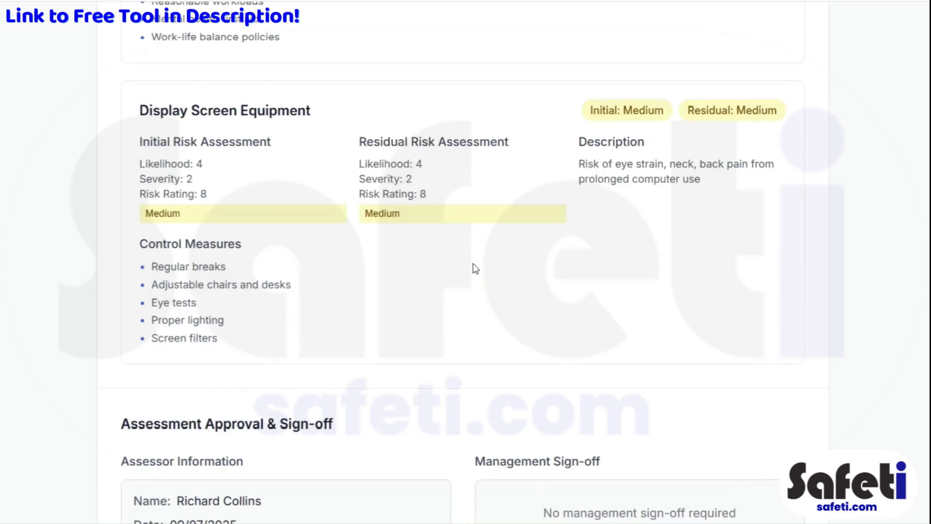
scroll(475, 266, down, 10)
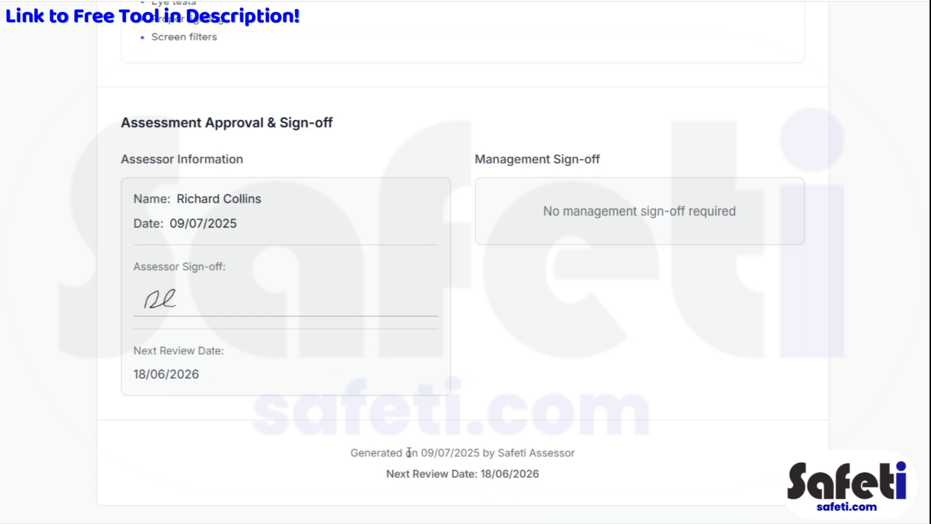
scroll(407, 446, up, 20)
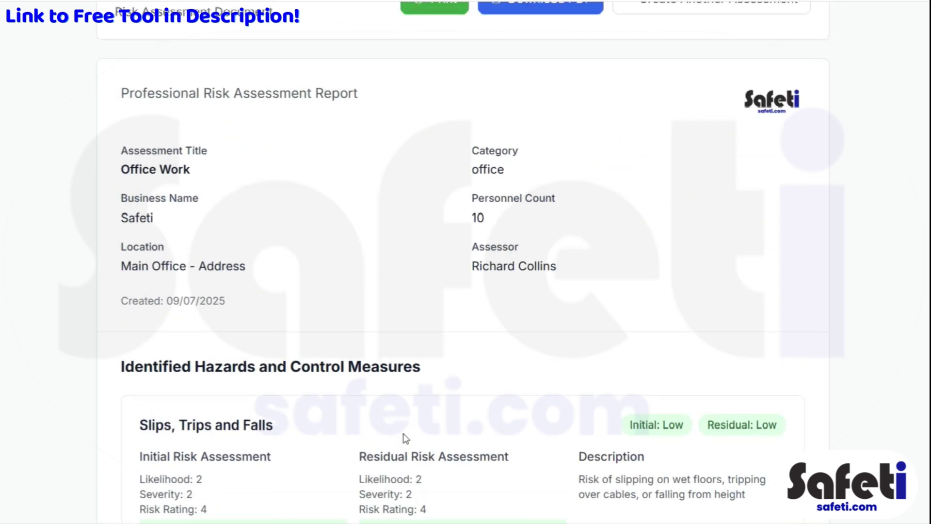
scroll(405, 438, up, 2)
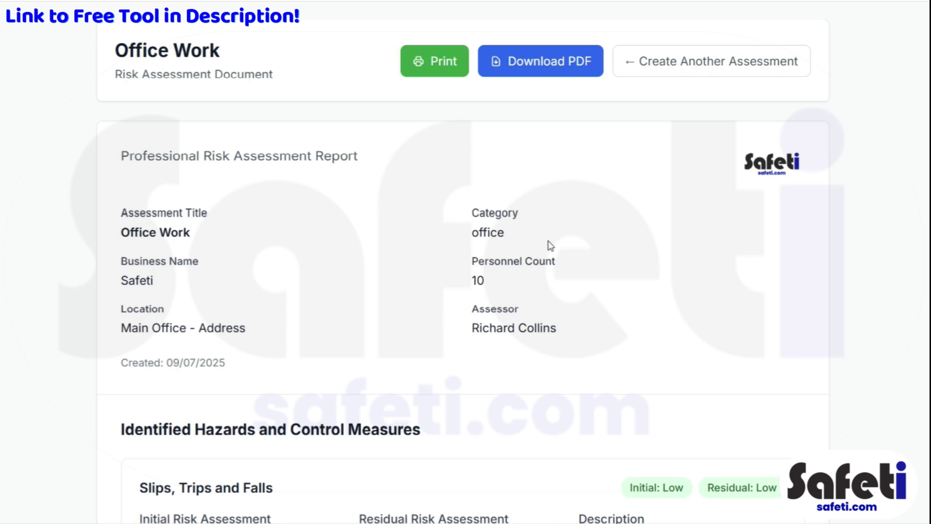
Step: Preview the report as a 2-page PDF, then close the preview without saving
click(537, 72)
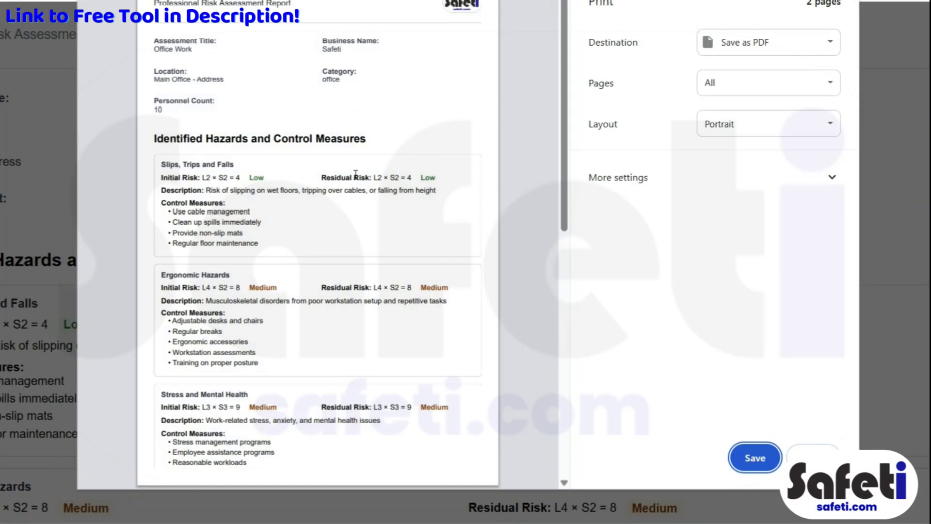
scroll(350, 186, down, 1)
scroll(351, 185, down, 10)
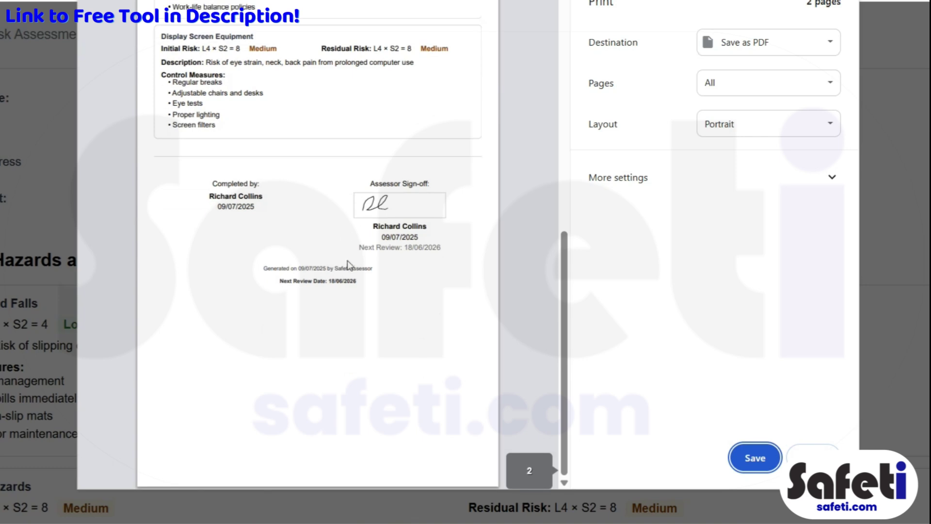
scroll(348, 262, up, 12)
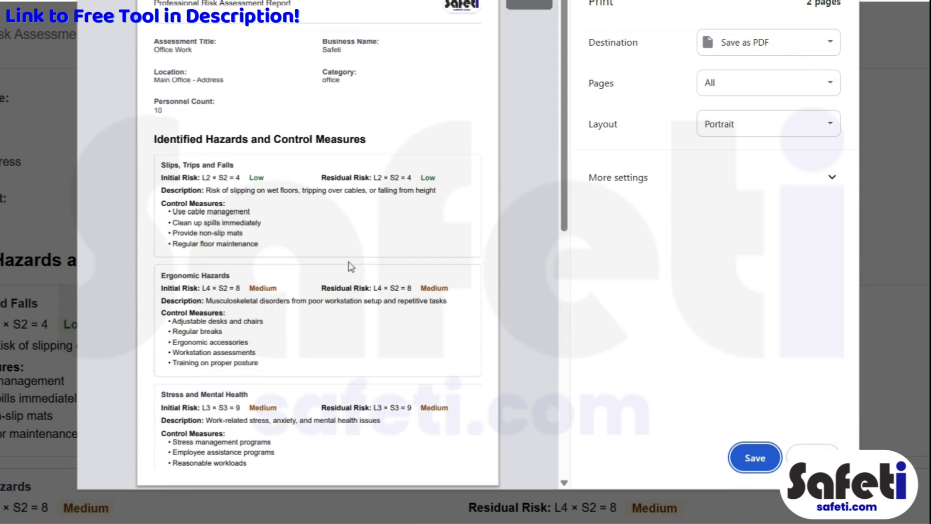
click(819, 455)
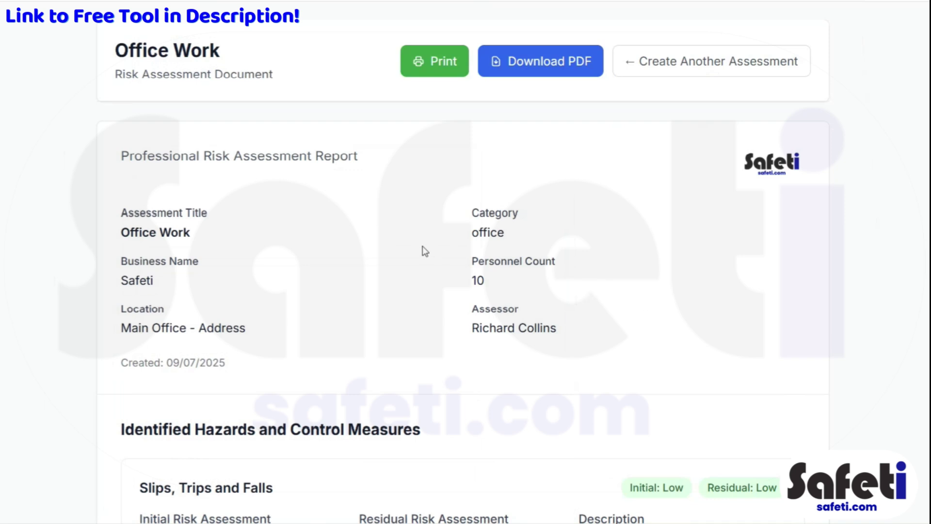
Step: Scroll through the Office Work report and return to its top
scroll(367, 247, down, 10)
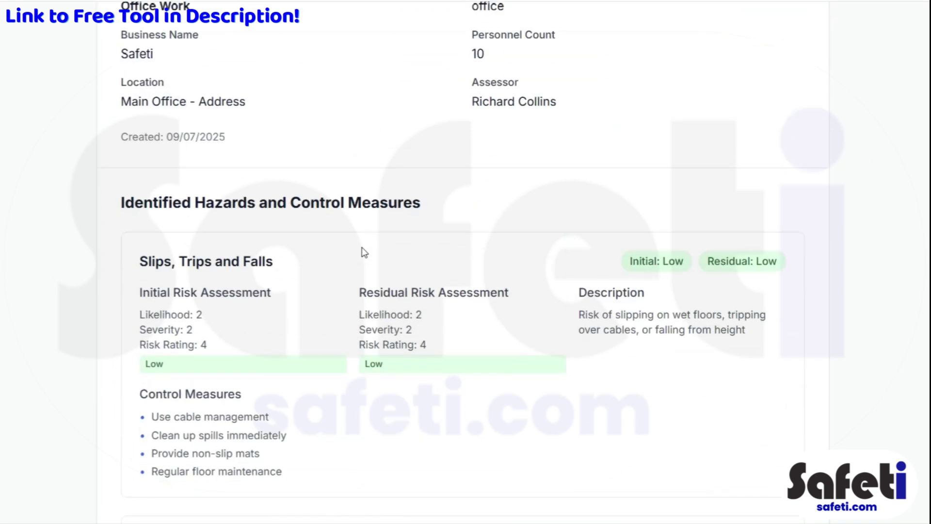
scroll(364, 251, down, 6)
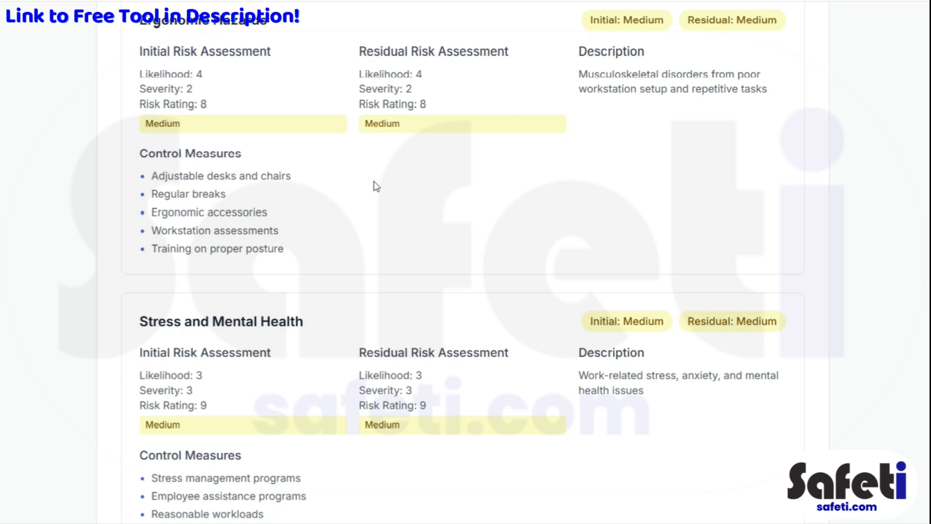
scroll(376, 186, up, 11)
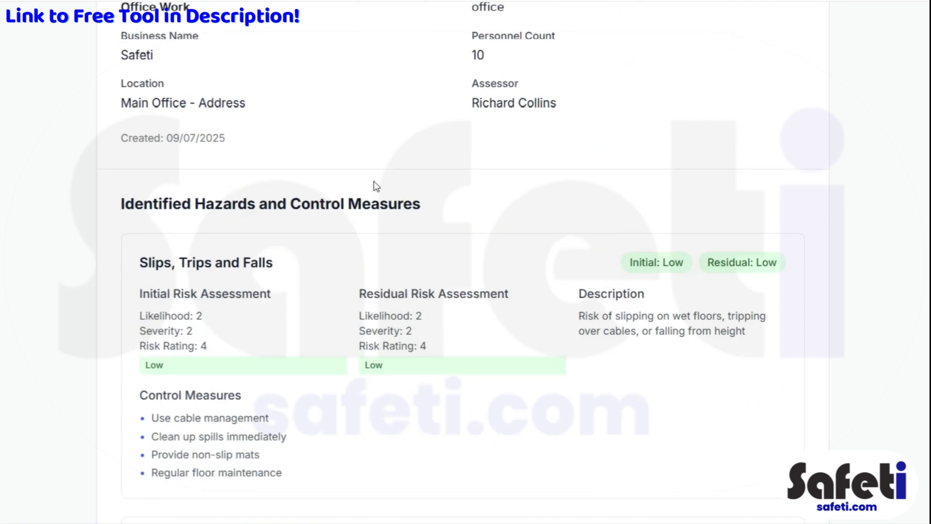
scroll(362, 187, up, 5)
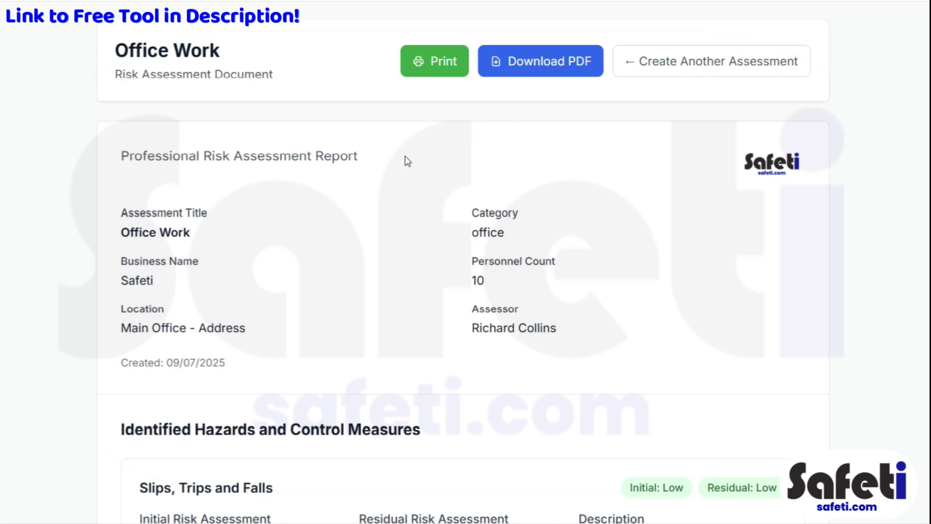
scroll(401, 188, down, 6)
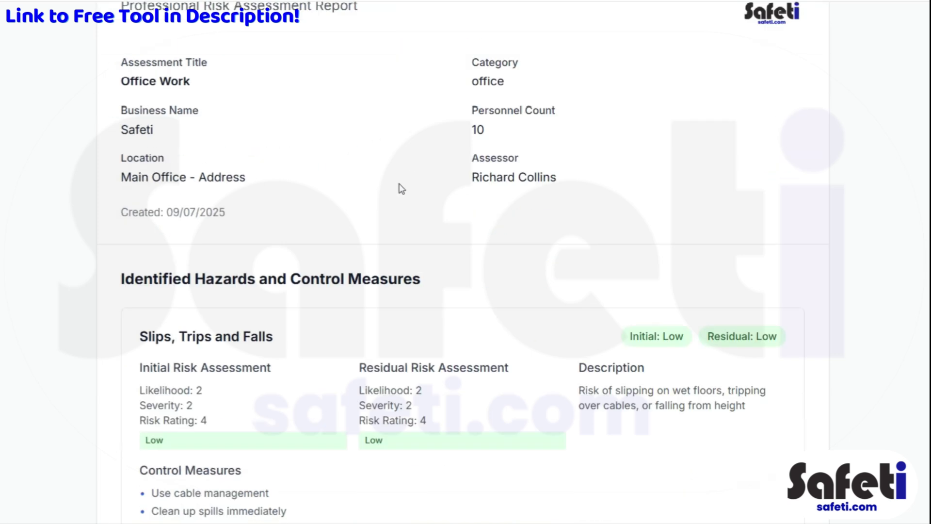
scroll(400, 183, up, 6)
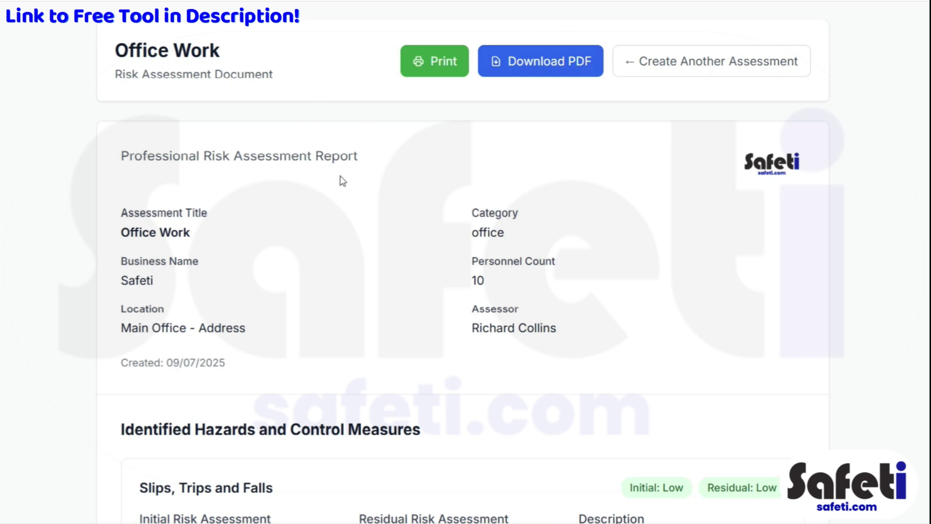
scroll(339, 182, down, 10)
scroll(355, 169, up, 6)
scroll(355, 169, up, 6)
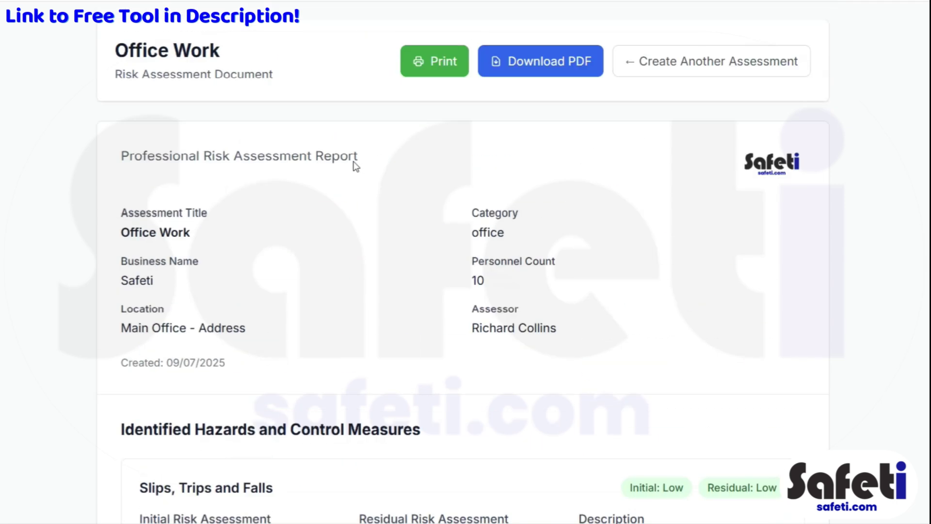